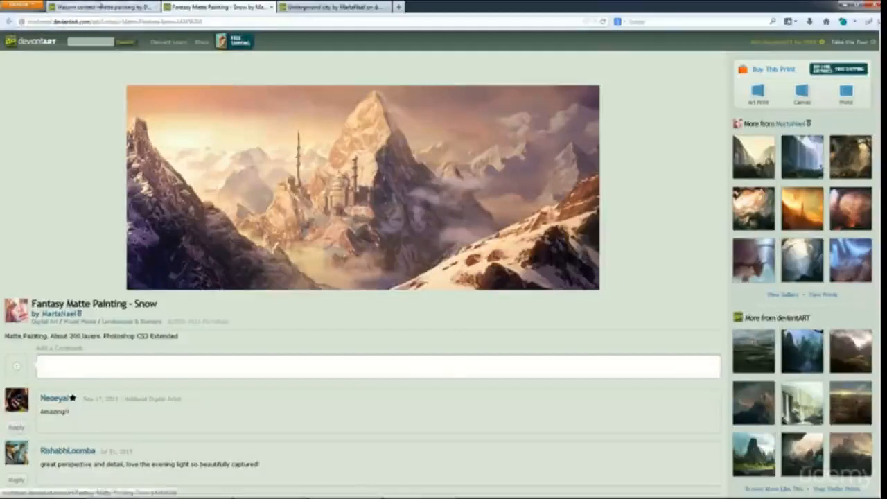
# Step: Compare the Wacom contest, Fantasy Matte Painting - Snow and Underground city artworks, highlighting the snow painting's layer and software notes
pyautogui.click(100, 6)
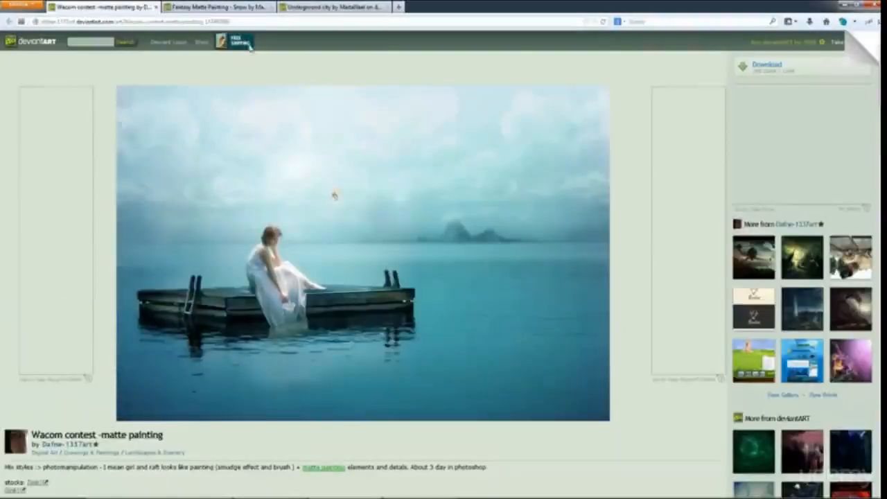
pyautogui.click(215, 6)
pyautogui.click(346, 7)
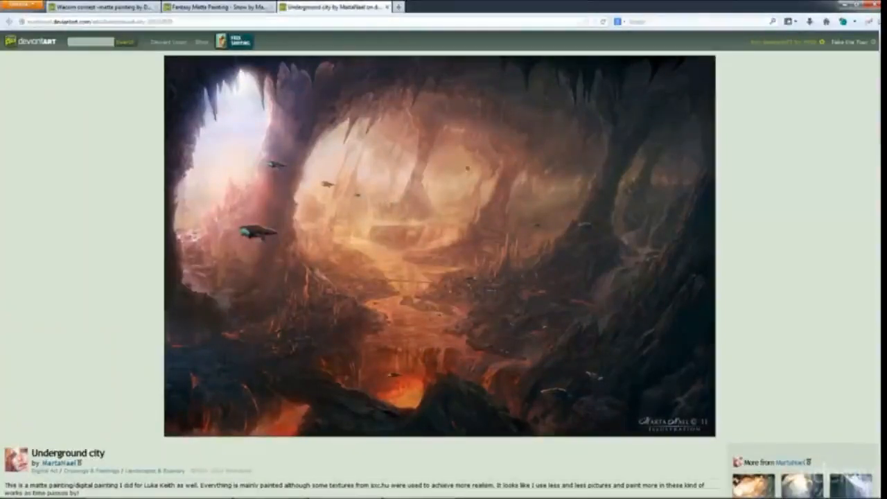
pyautogui.click(215, 6)
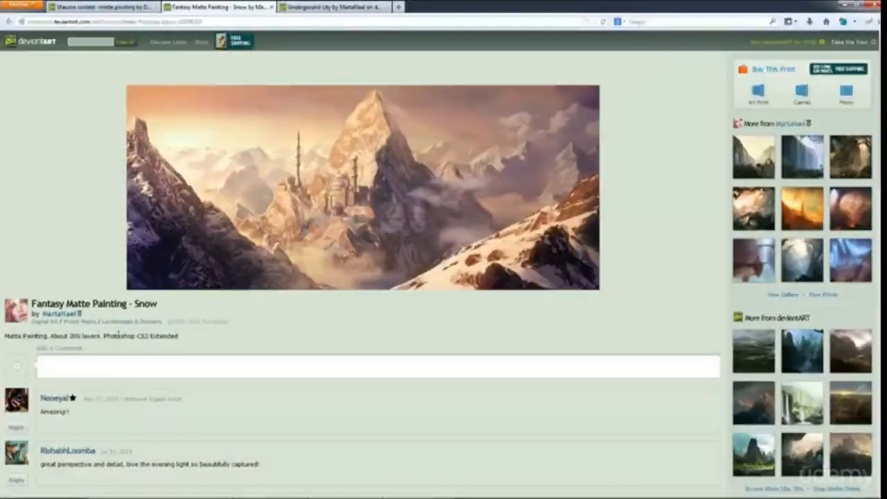
pyautogui.moveTo(118, 335); pyautogui.dragTo(179, 336)
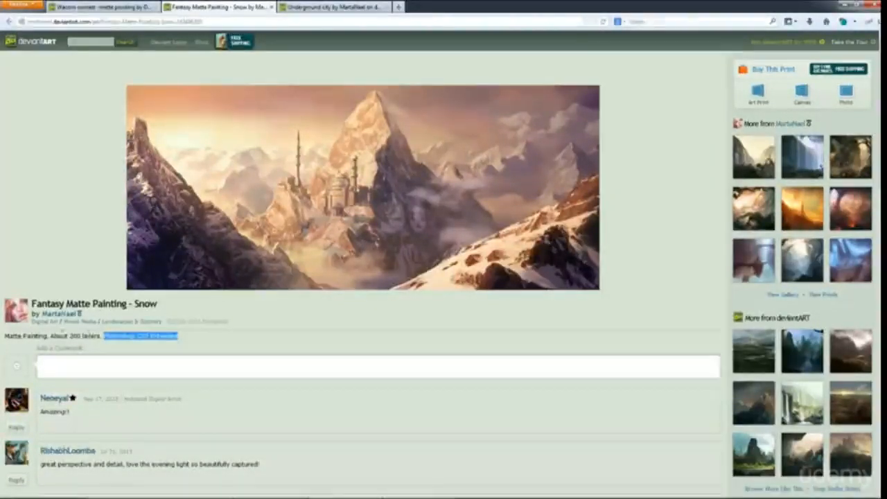
pyautogui.moveTo(50, 336); pyautogui.dragTo(150, 336)
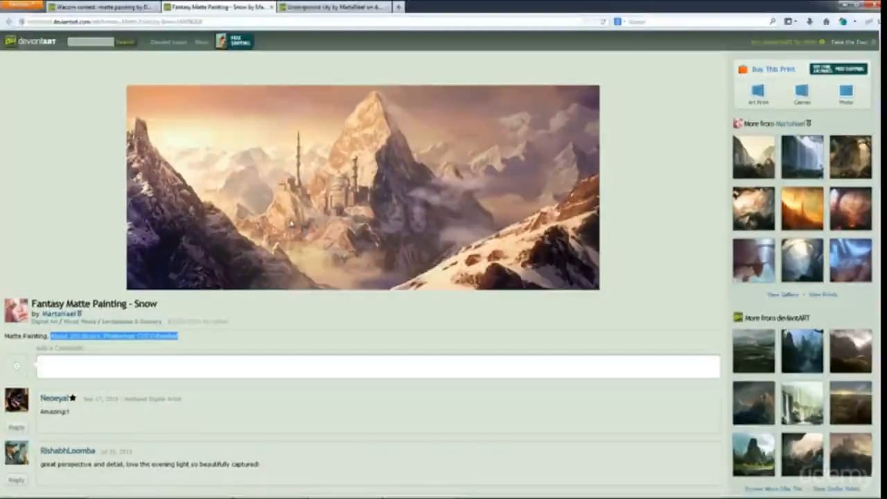
pyautogui.hotkey('ctrl', 'Tab')
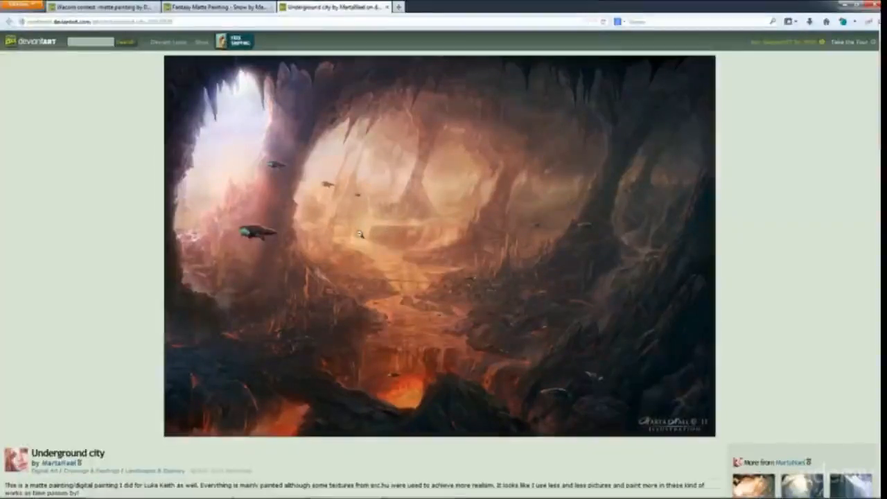
pyautogui.click(135, 6)
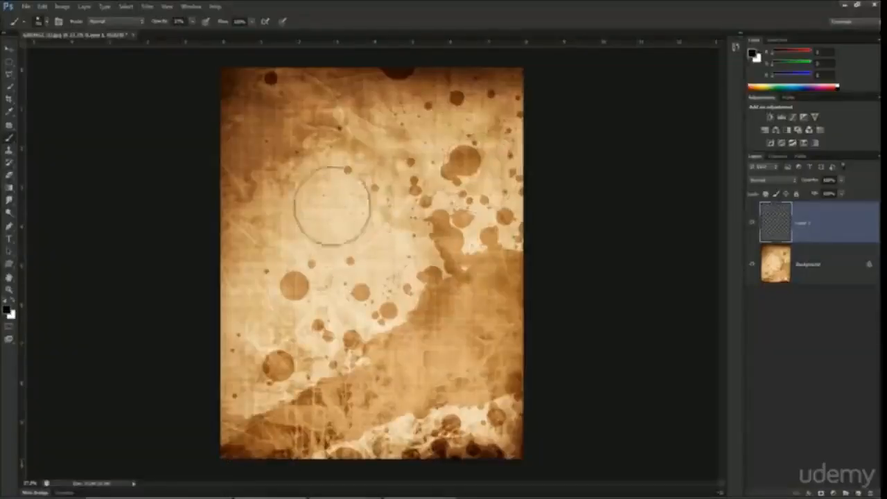
# Step: Adjust the brush's diameter interactively on the canvas
pyautogui.keyDown('alt'); pyautogui.rightClick(335, 178); pyautogui.keyUp('alt')
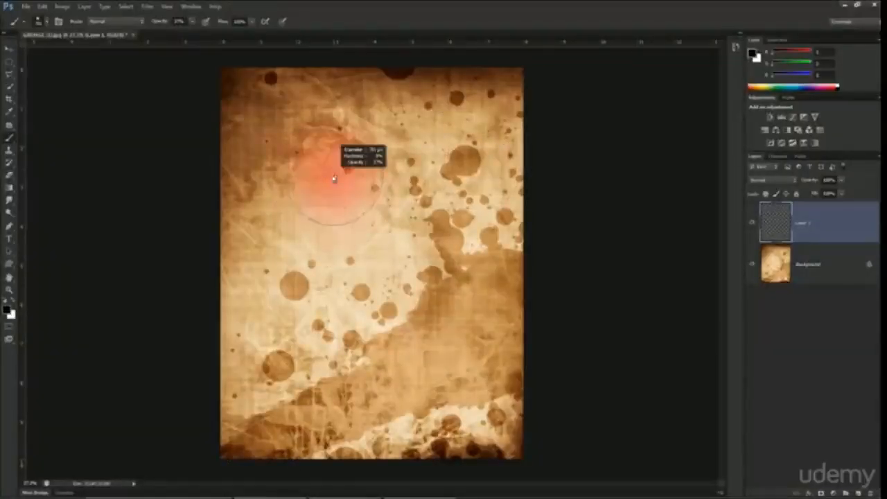
pyautogui.moveTo(334, 179); pyautogui.dragTo(309, 180)
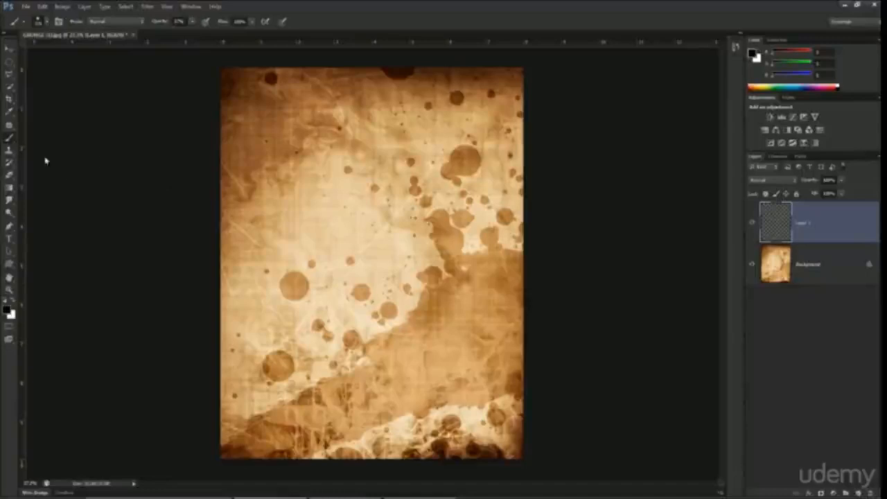
# Step: Cycle through the Pencil, Color Replacement and Mixer Brush tools, and return to the Brush Tool
pyautogui.rightClick(9, 142)
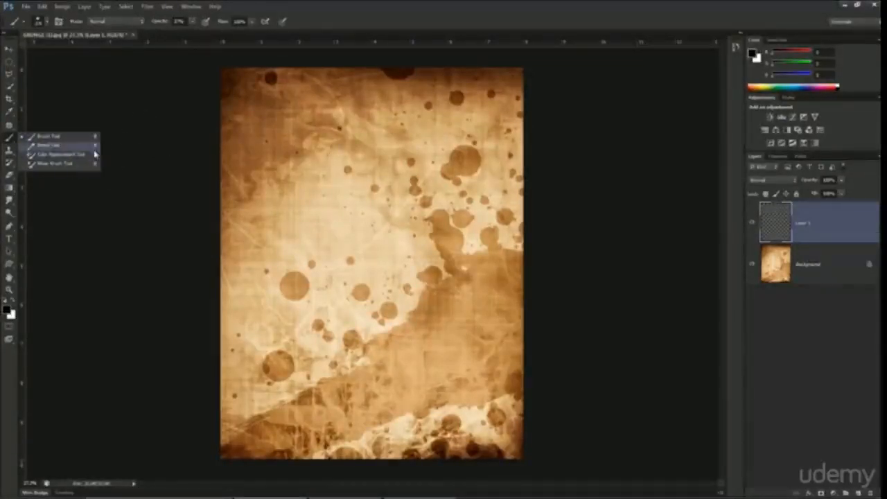
pyautogui.click(401, 2)
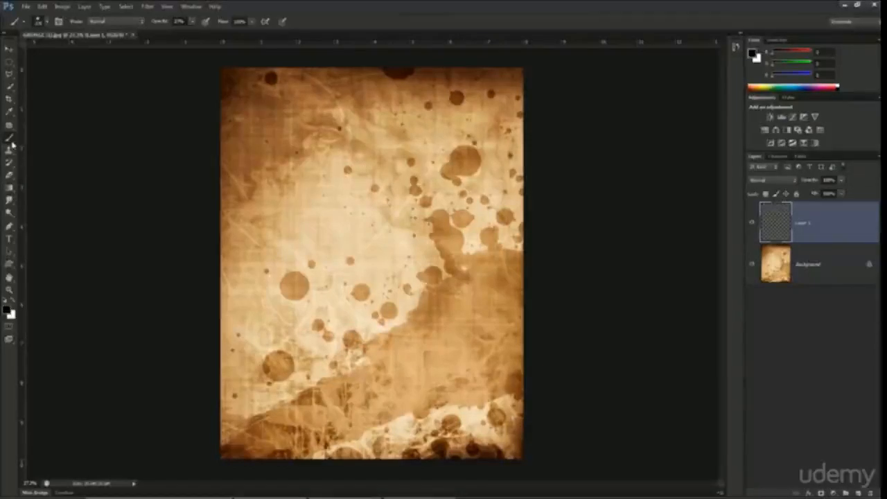
pyautogui.hotkey('shift', 'b')
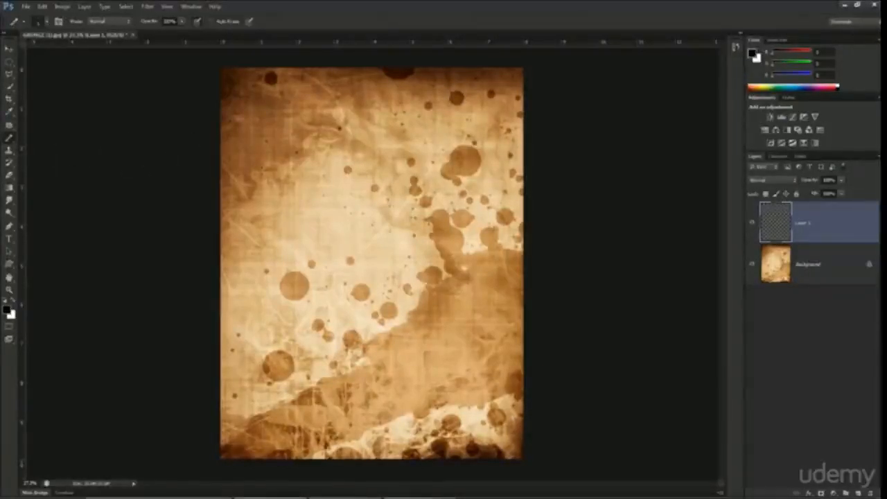
pyautogui.rightClick(14, 142)
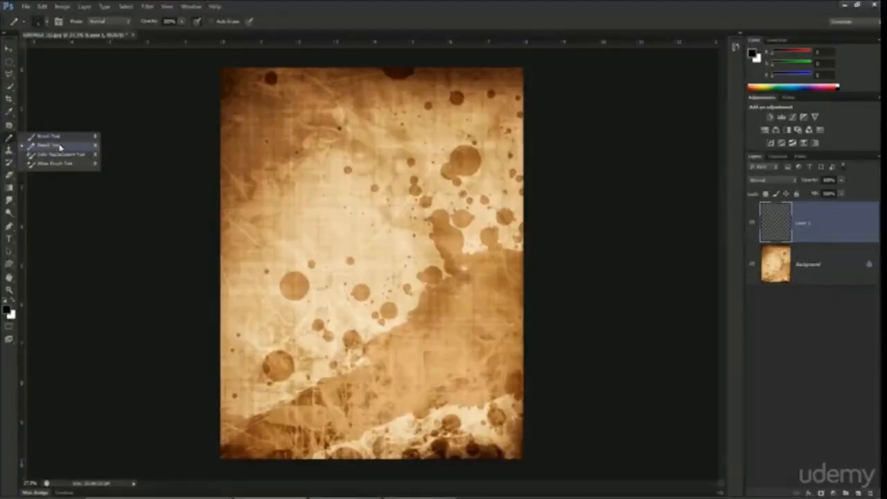
pyautogui.click(367, 5)
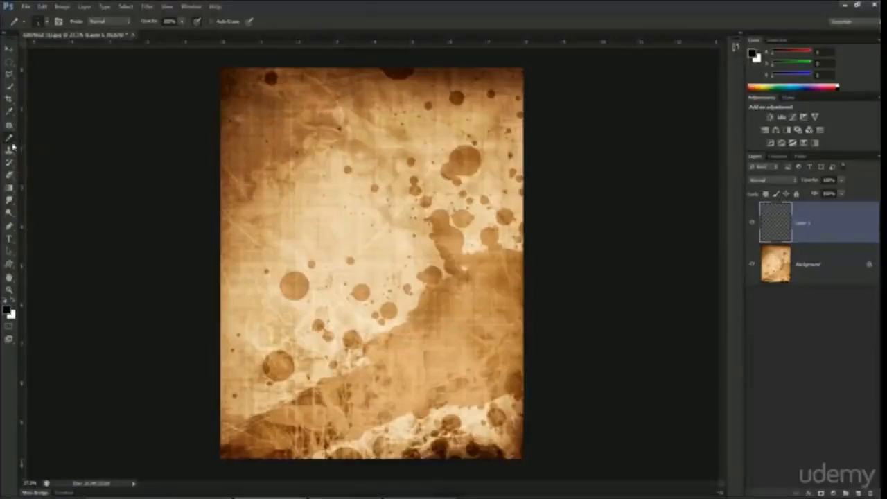
pyautogui.hotkey('shift', 'b')
pyautogui.hotkey('shift', 'b')
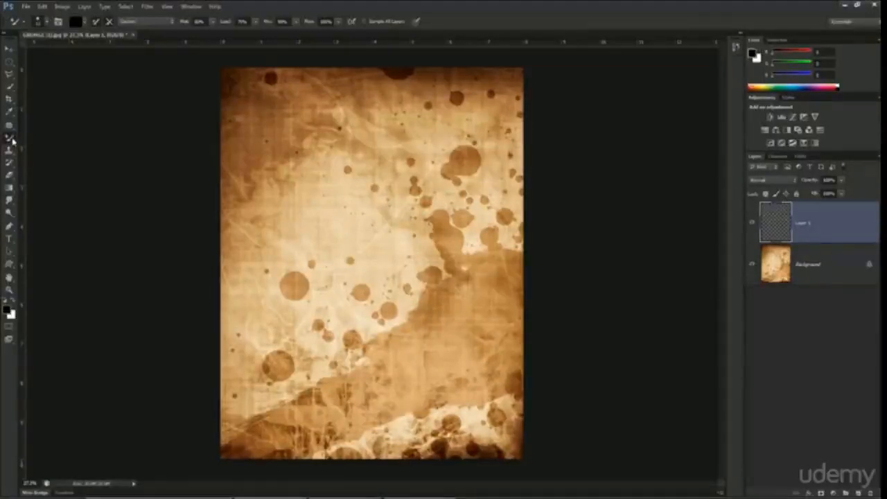
pyautogui.rightClick(14, 142)
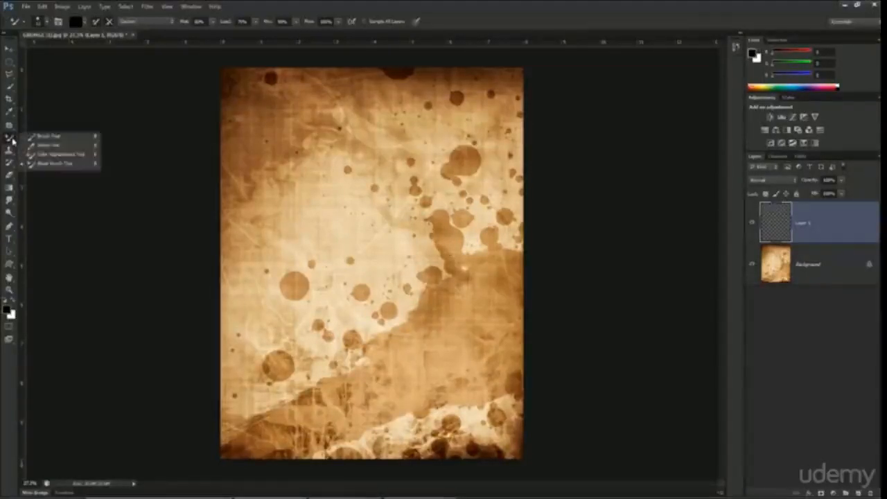
pyautogui.click(53, 138)
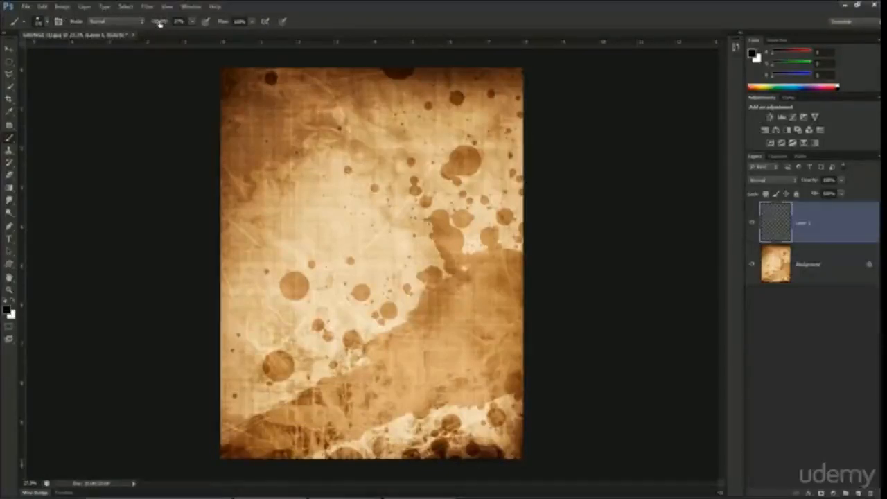
# Step: Set the brush opacity to 100% and browse the available brush presets
pyautogui.moveTo(160, 23); pyautogui.dragTo(311, 20)
pyautogui.click(43, 21)
pyautogui.scroll(-5, 129, 197)
pyautogui.scroll(-3, 130, 197)
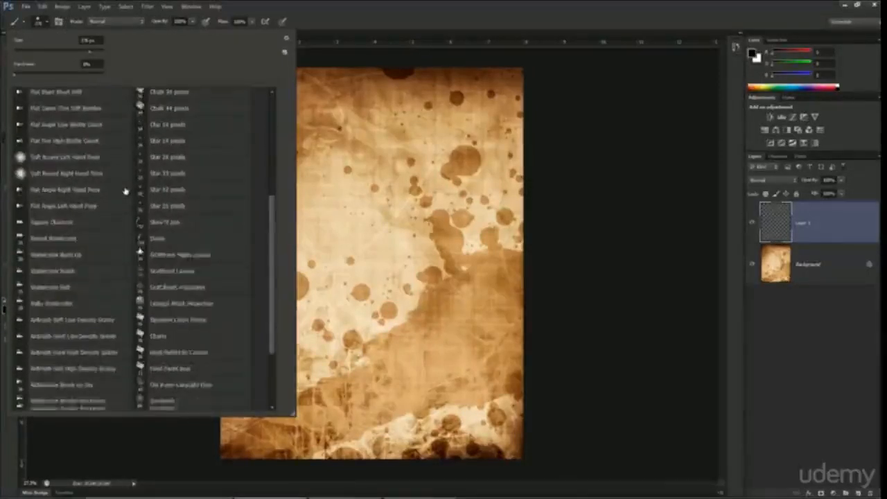
pyautogui.scroll(4, 125, 187)
pyautogui.scroll(3, 123, 183)
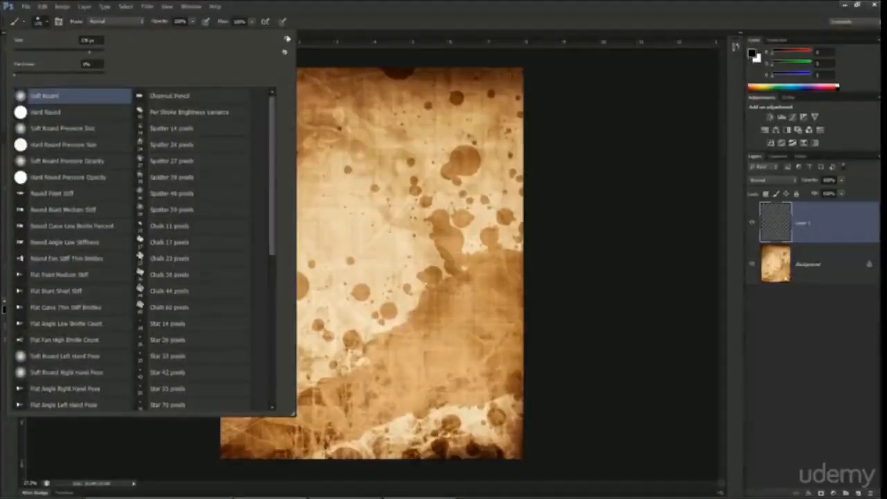
# Step: Check the file dialog for loading additional brushes, dismiss it, and look through the preset list again
pyautogui.click(287, 40)
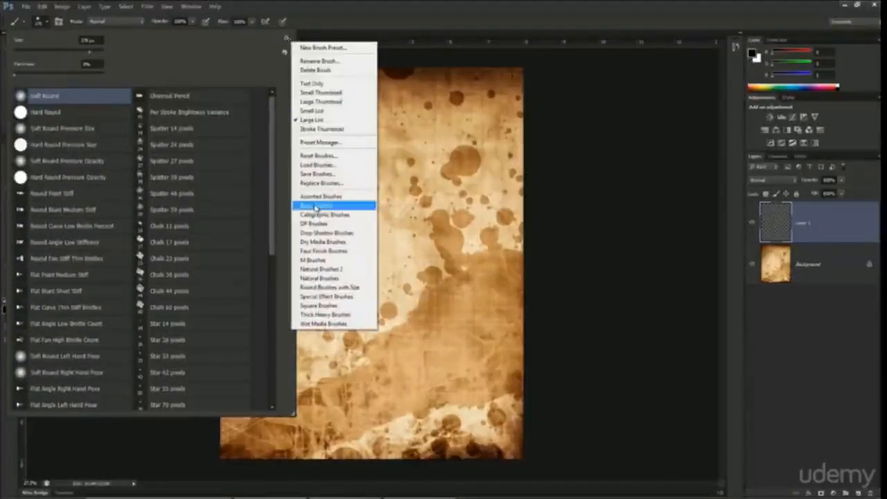
pyautogui.click(322, 166)
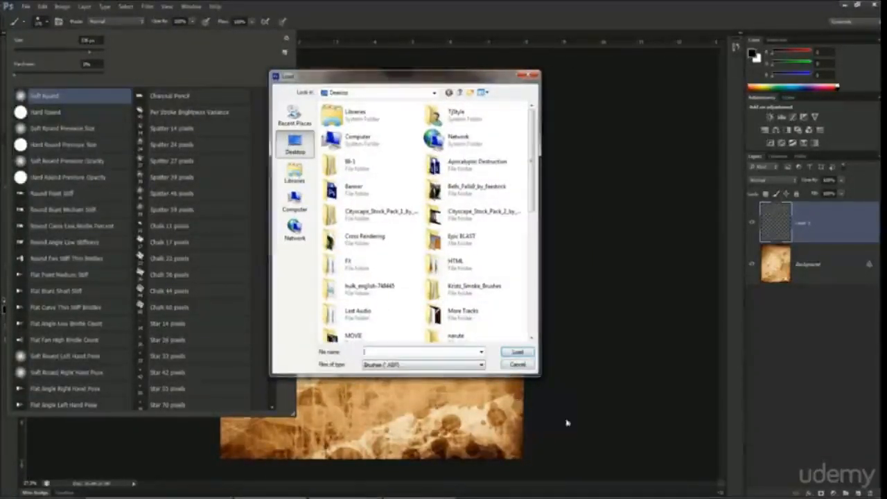
pyautogui.click(518, 366)
pyautogui.scroll(-5, 144, 295)
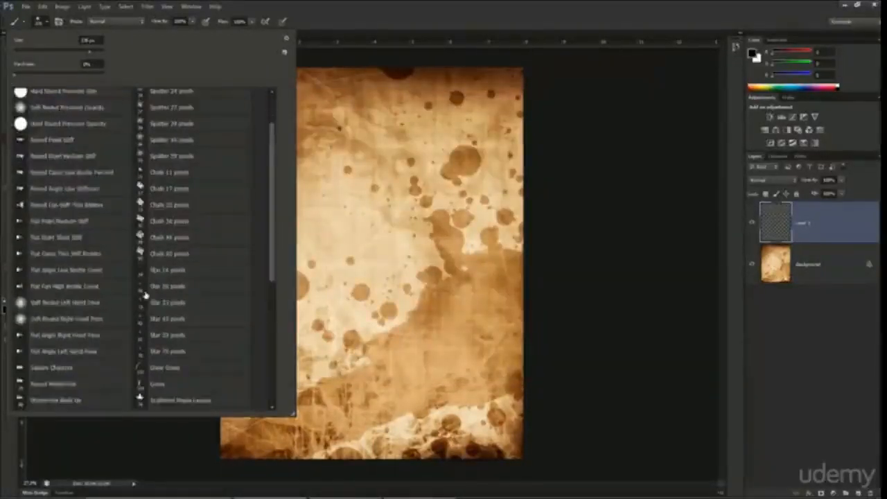
pyautogui.scroll(5, 180, 201)
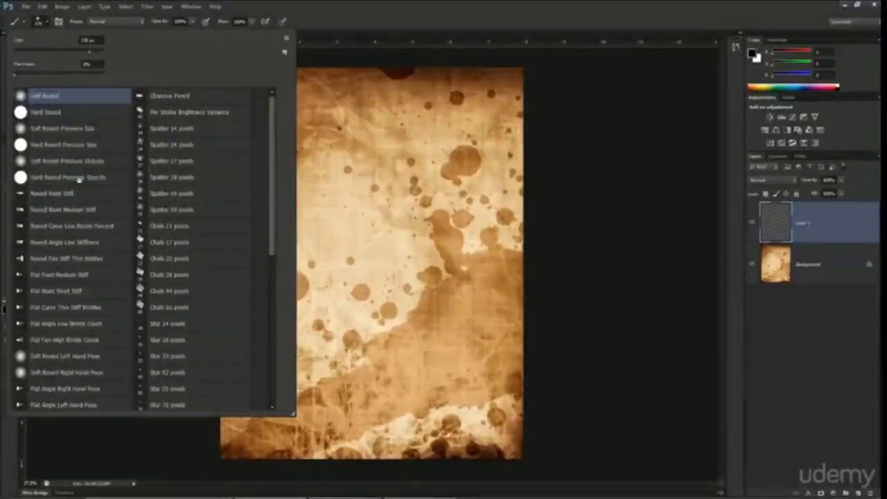
pyautogui.scroll(-4, 90, 173)
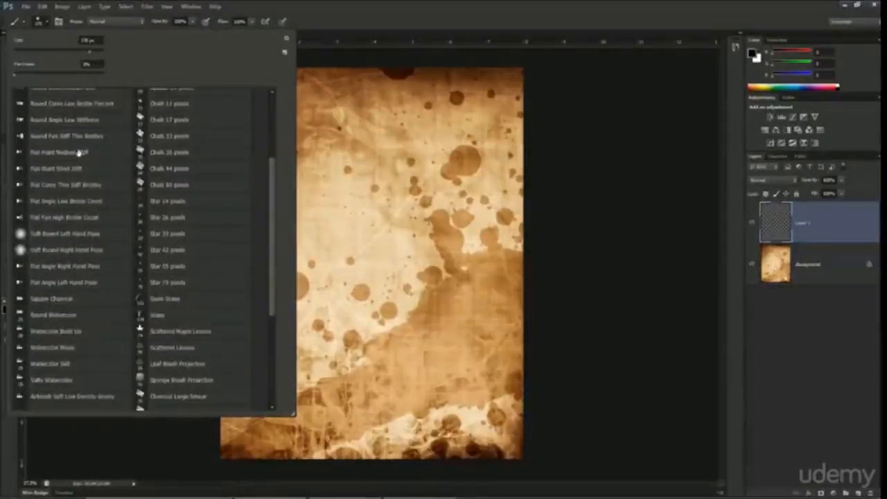
# Step: Display the brush presets as Stroke Thumbnails and browse their stroke previews
pyautogui.click(285, 50)
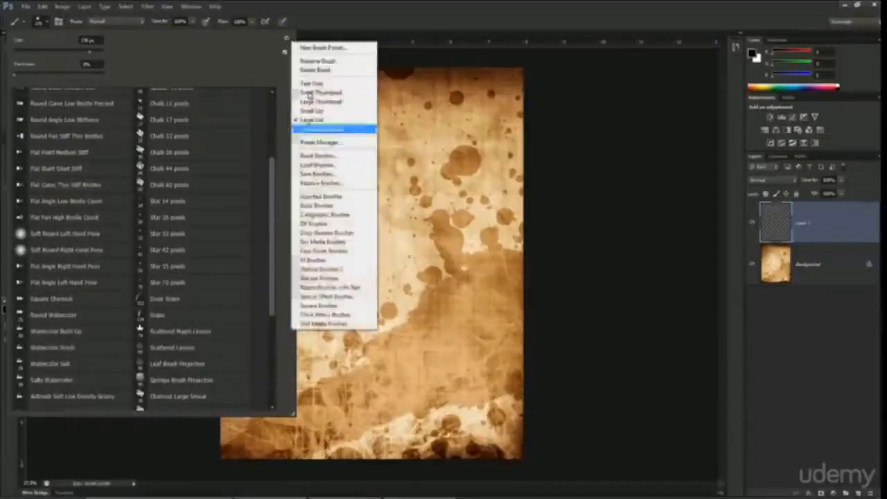
pyautogui.click(330, 131)
pyautogui.scroll(2, 168, 251)
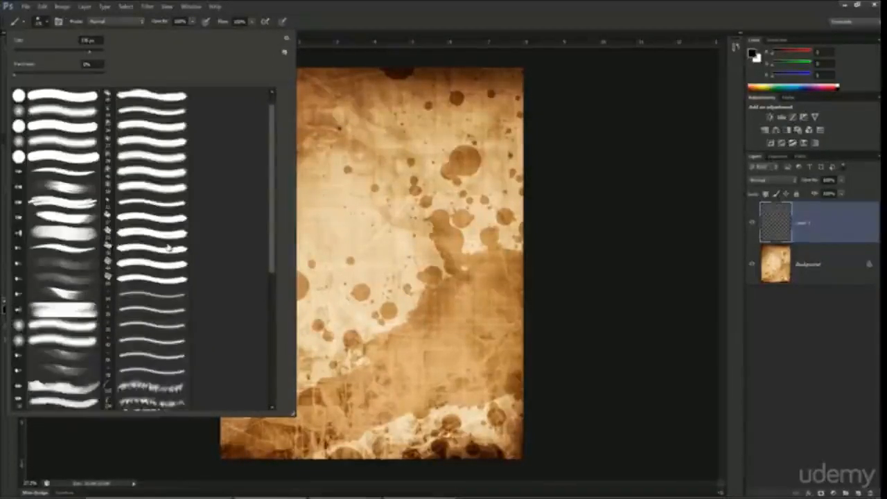
pyautogui.scroll(-4, 167, 248)
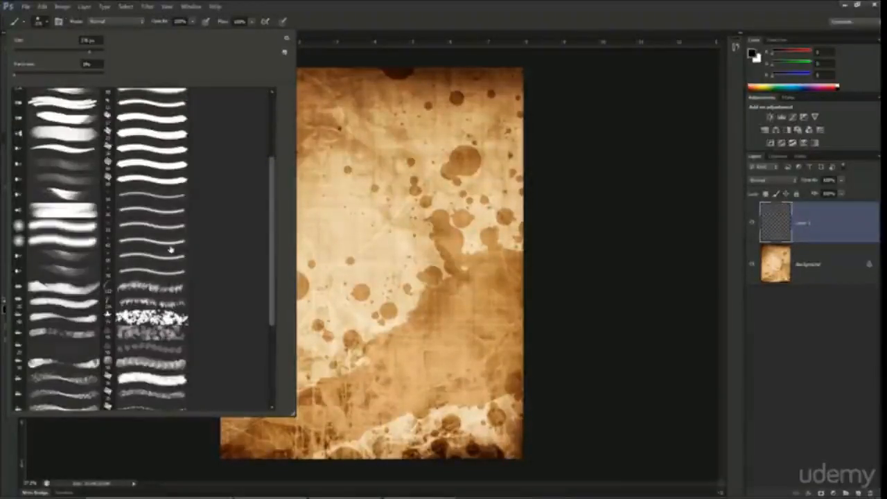
pyautogui.scroll(5, 170, 250)
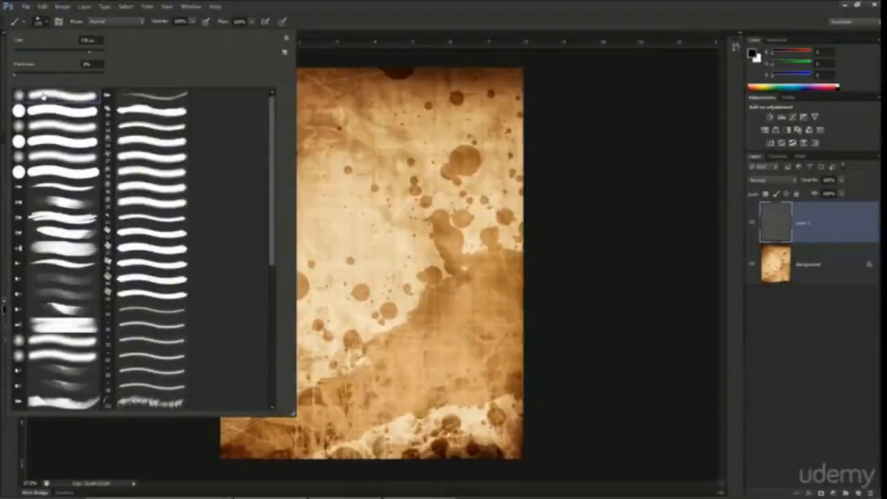
# Step: Paint a black test stroke across the upper page on Layer 1 with the Soft Round brush, and undo it
pyautogui.doubleClick(36, 95)
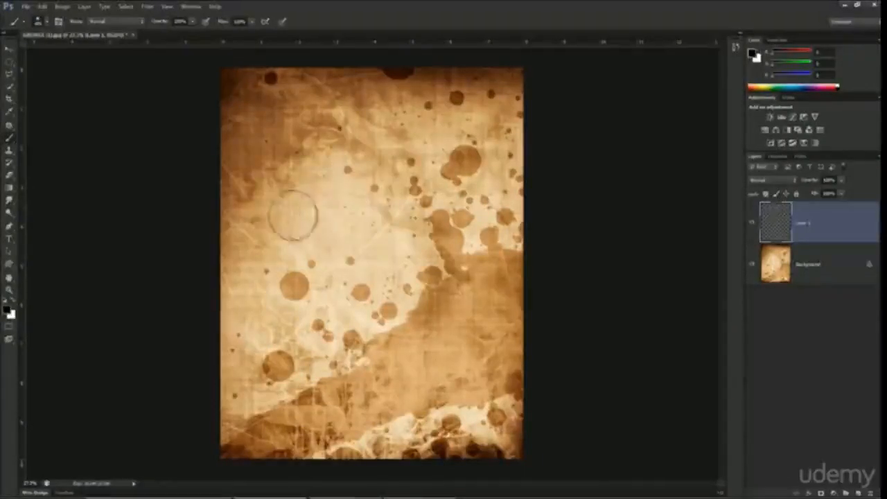
pyautogui.moveTo(293, 214)
pyautogui.mouseDown()
pyautogui.moveTo(365, 180)
pyautogui.moveTo(478, 192)
pyautogui.mouseUp()
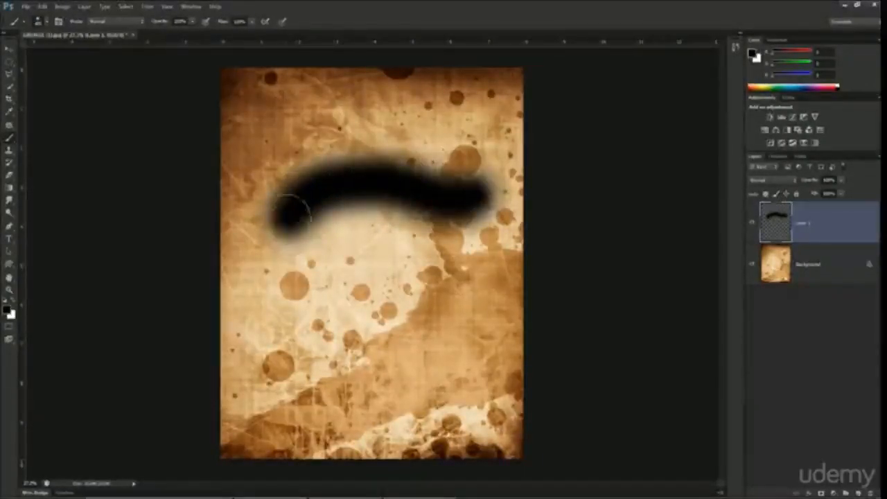
pyautogui.moveTo(313, 186); pyautogui.dragTo(341, 188)
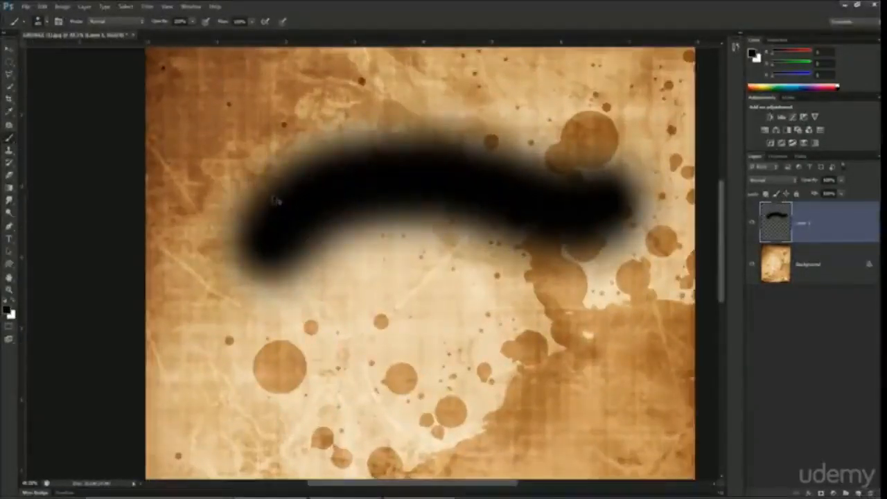
pyautogui.hotkey('ctrl', 'z')
# Step: Choose the Hard Round brush, paint a thick horizontal black test stroke on Layer 1, and undo it
pyautogui.rightClick(251, 116)
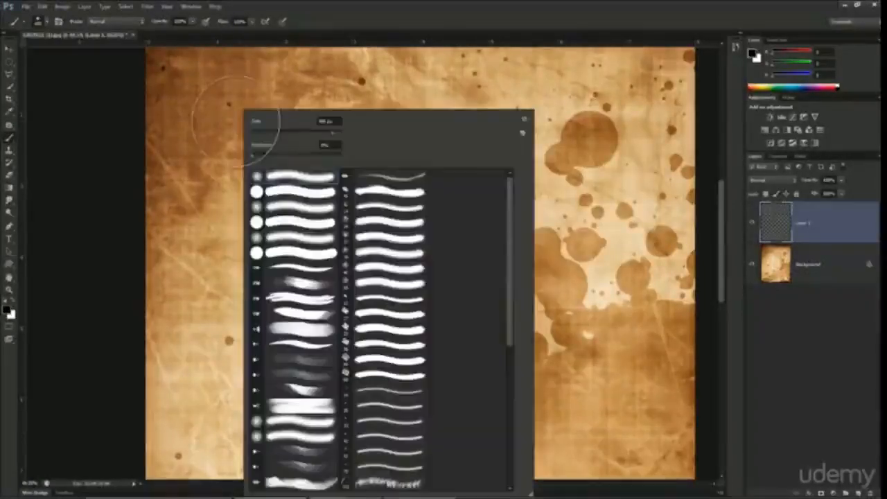
pyautogui.doubleClick(292, 194)
pyautogui.moveTo(229, 190)
pyautogui.mouseDown()
pyautogui.moveTo(316, 181)
pyautogui.moveTo(512, 191)
pyautogui.mouseUp()
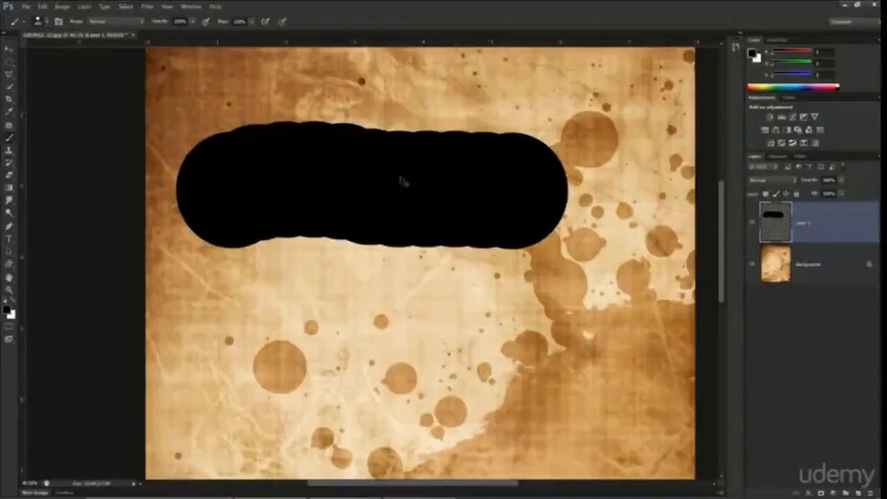
pyautogui.hotkey('ctrl', 'z')
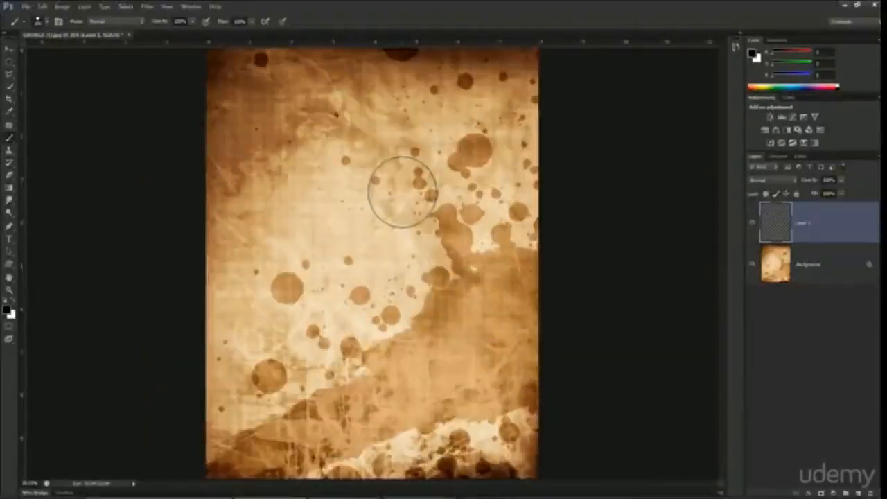
# Step: Create a new blank white document, and return to the stained paper image
pyautogui.scroll(-1, 402, 192)
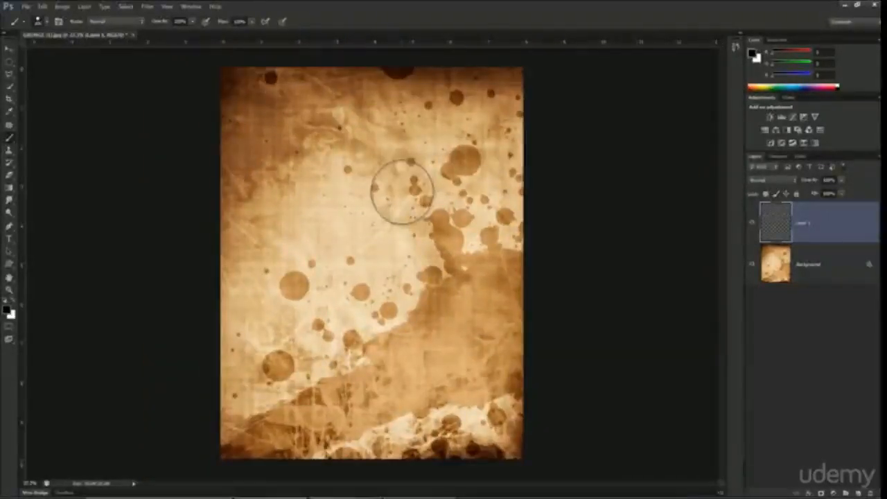
pyautogui.scroll(4, 402, 192)
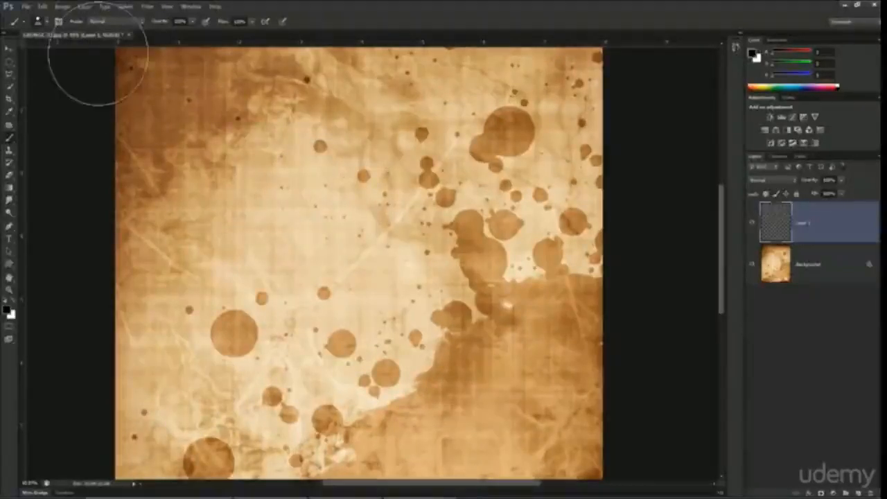
pyautogui.click(25, 6)
pyautogui.click(36, 19)
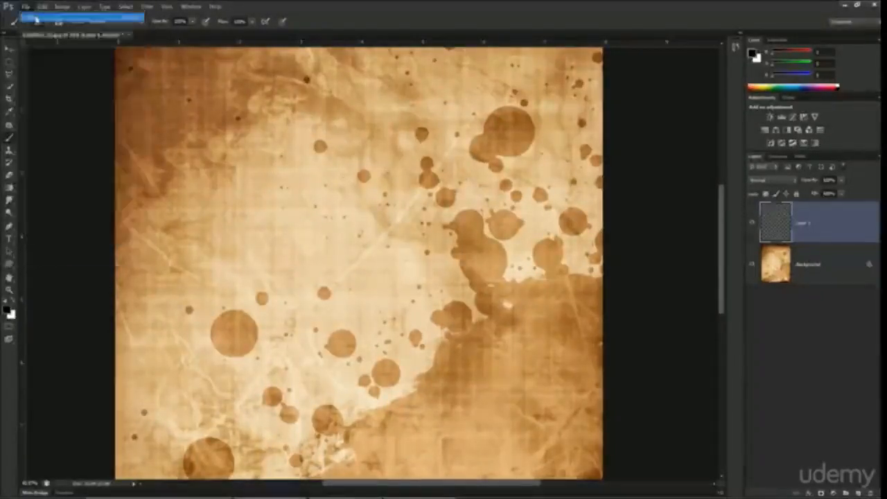
pyautogui.click(408, 140)
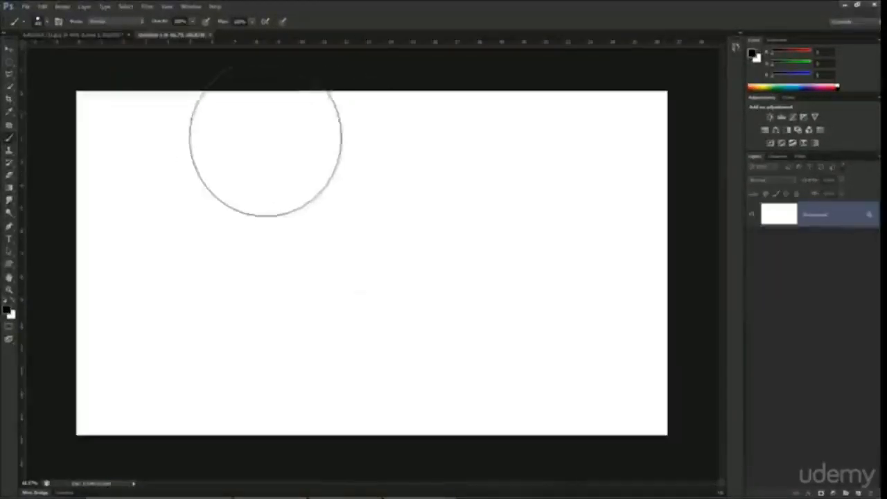
pyautogui.click(97, 37)
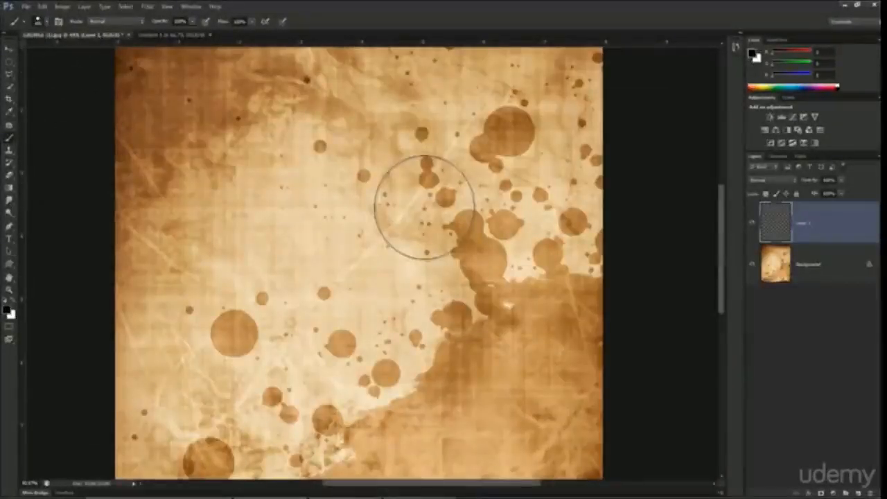
# Step: Choose a rough-edged textured brush preset, adjust its size, paint a winding black test stroke on Layer 1, and undo it
pyautogui.rightClick(303, 182)
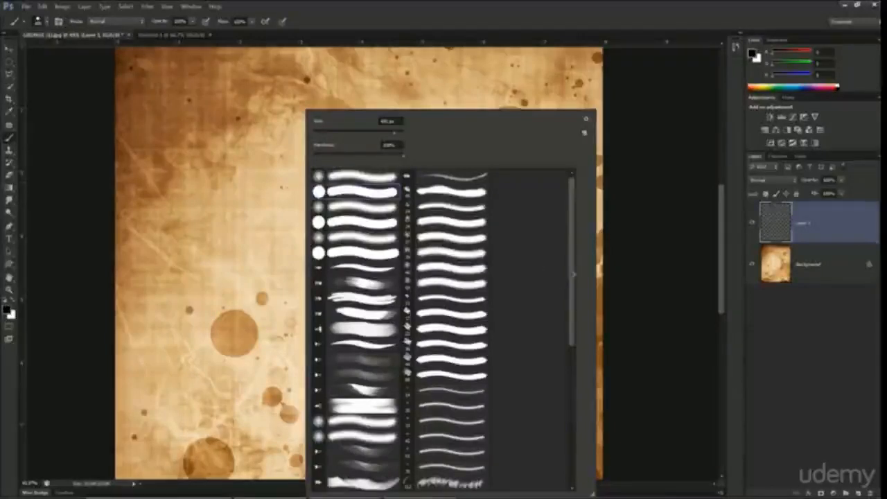
pyautogui.doubleClick(477, 274)
pyautogui.click(312, 226)
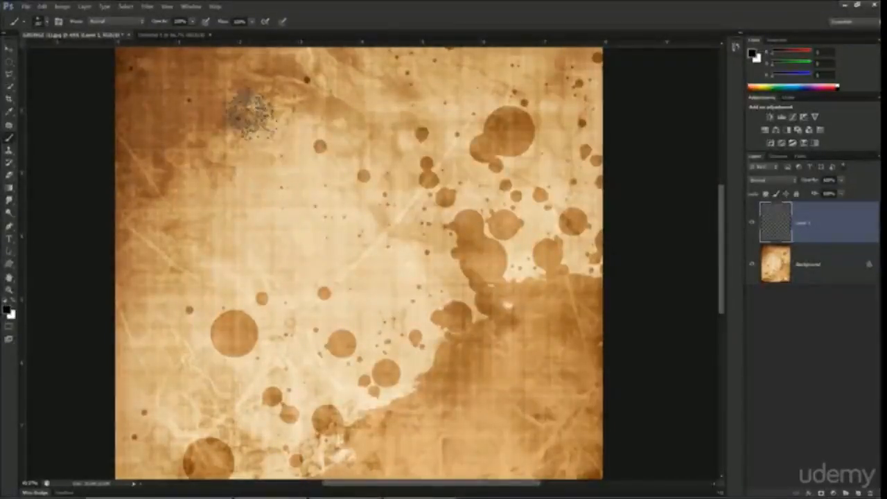
pyautogui.click(46, 22)
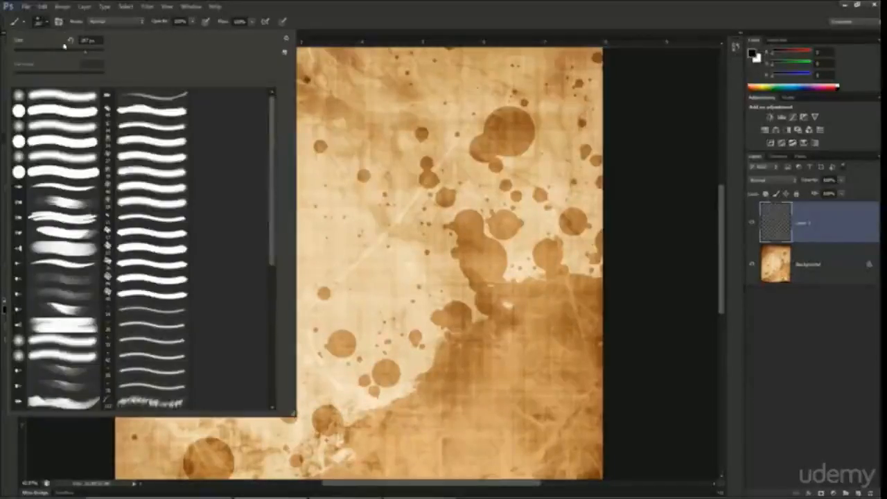
pyautogui.moveTo(58, 51); pyautogui.dragTo(71, 53)
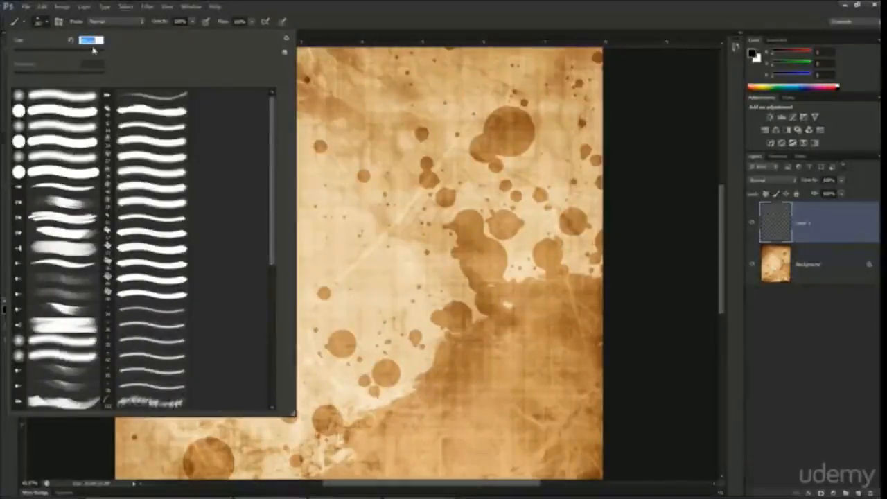
pyautogui.moveTo(500, 128)
pyautogui.mouseDown()
pyautogui.moveTo(428, 165)
pyautogui.moveTo(309, 201)
pyautogui.moveTo(271, 164)
pyautogui.moveTo(263, 211)
pyautogui.moveTo(216, 315)
pyautogui.mouseUp()
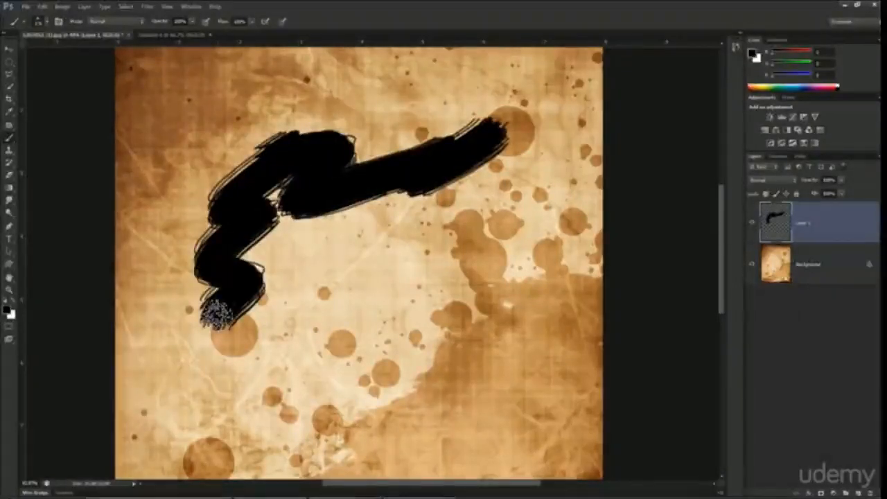
pyautogui.hotkey('ctrl', 'z')
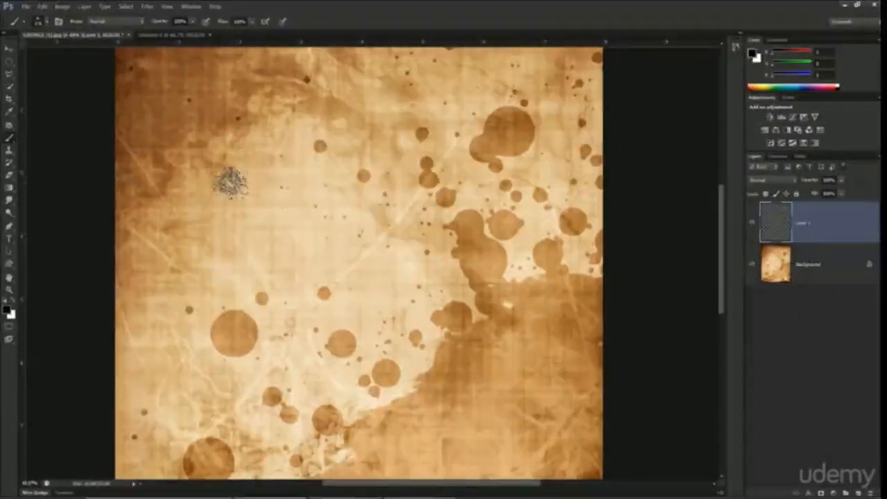
# Step: Switch to a 45 px round brush preset with medium hardness, and undo a test stroke painted with it
pyautogui.click(48, 23)
pyautogui.click(77, 188)
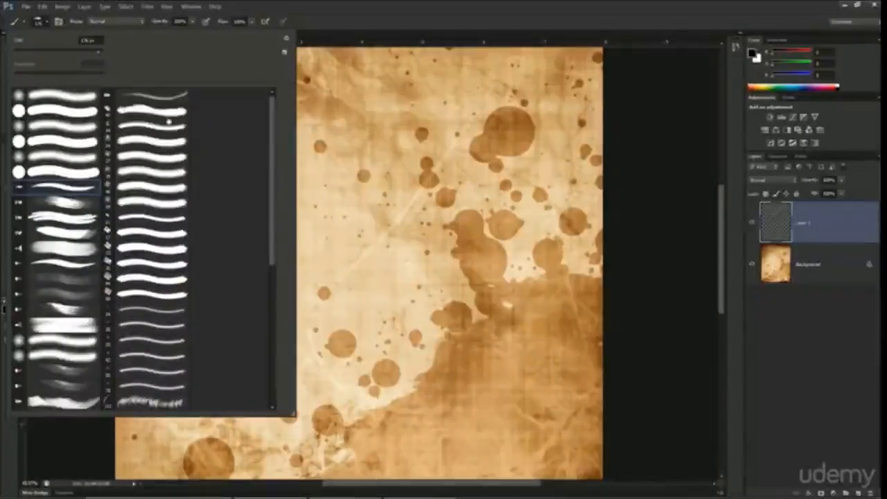
pyautogui.click(165, 112)
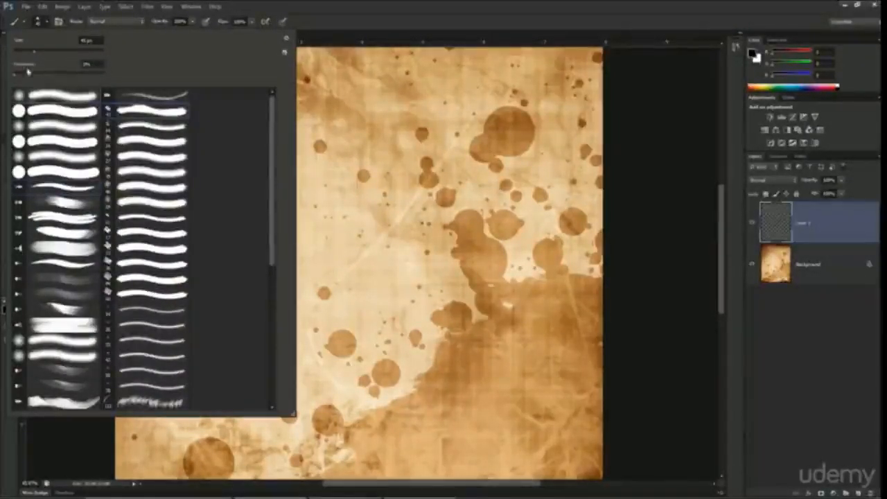
pyautogui.click(58, 75)
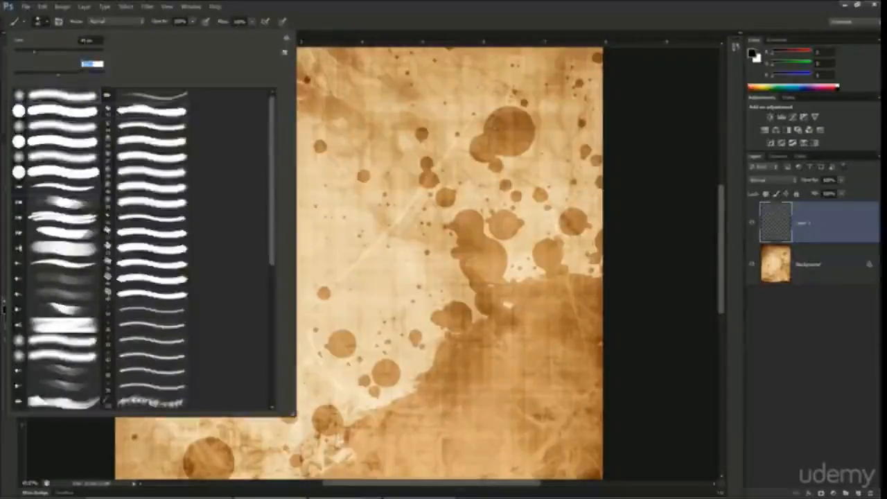
pyautogui.moveTo(495, 123)
pyautogui.mouseDown()
pyautogui.moveTo(332, 210)
pyautogui.moveTo(245, 277)
pyautogui.moveTo(287, 295)
pyautogui.mouseUp()
pyautogui.hotkey('ctrl', 'z')
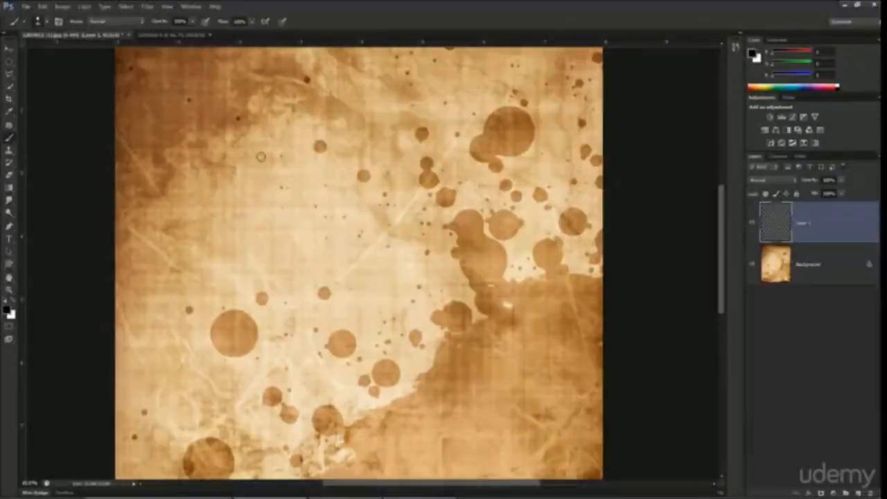
# Step: Enlarge the round brush considerably, and check its size and hardness settings
pyautogui.press(']')
pyautogui.press(']')
pyautogui.press(']')
pyautogui.press(']')
pyautogui.press(']')
pyautogui.press(']')
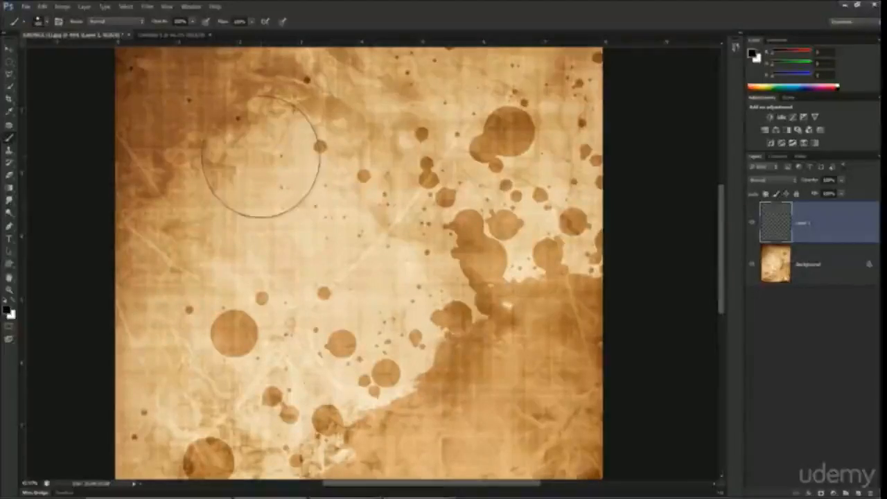
pyautogui.click(48, 21)
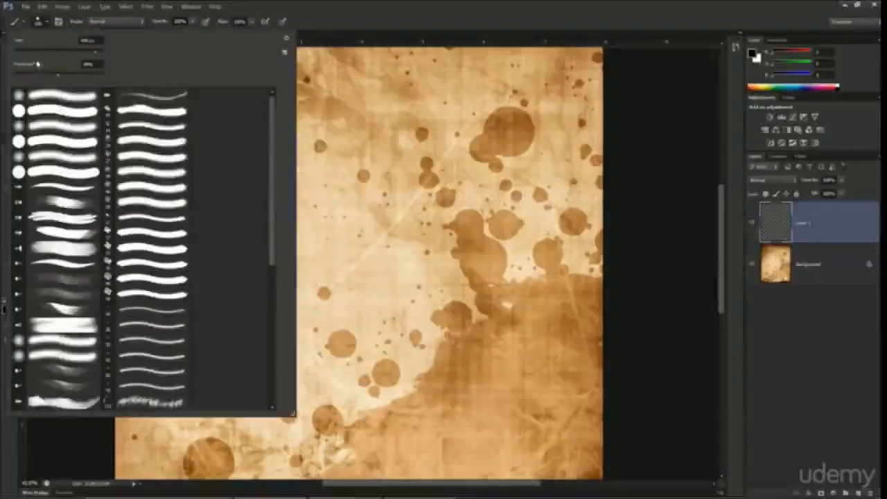
pyautogui.press('Escape')
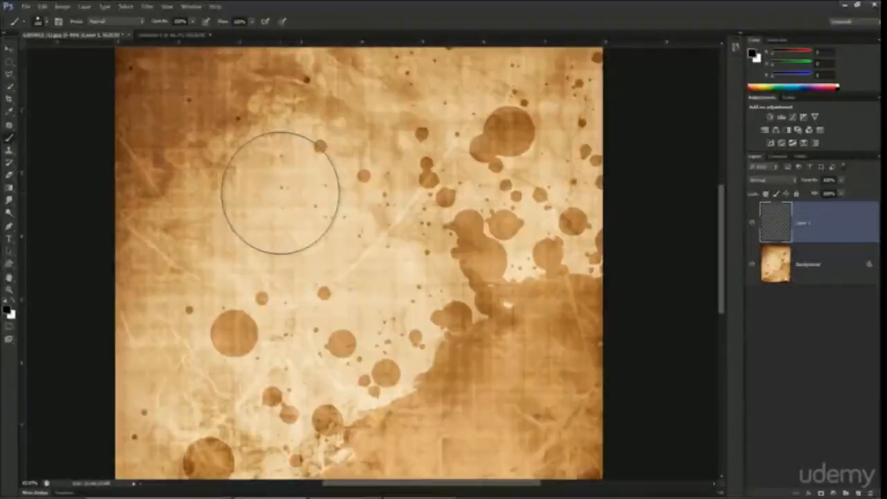
# Step: Increase the brush size further in increments, and reduce it again to a medium-large tip
pyautogui.press(']')
pyautogui.press(']')
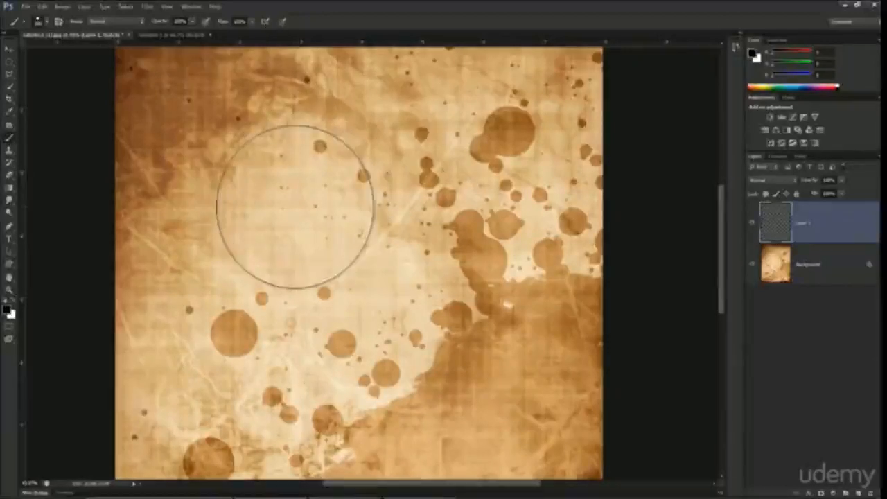
pyautogui.press(']')
pyautogui.press(']')
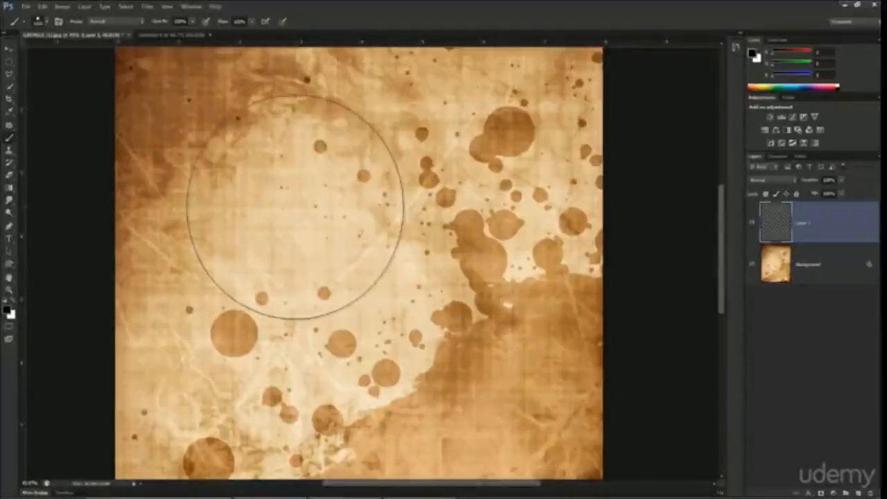
pyautogui.press('[')
pyautogui.press('[')
pyautogui.press('[')
pyautogui.press('[')
pyautogui.press('[')
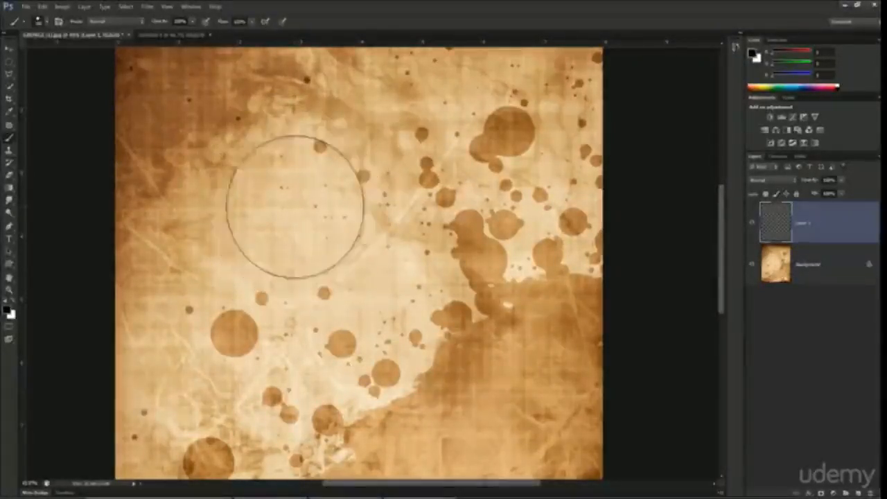
pyautogui.press('[')
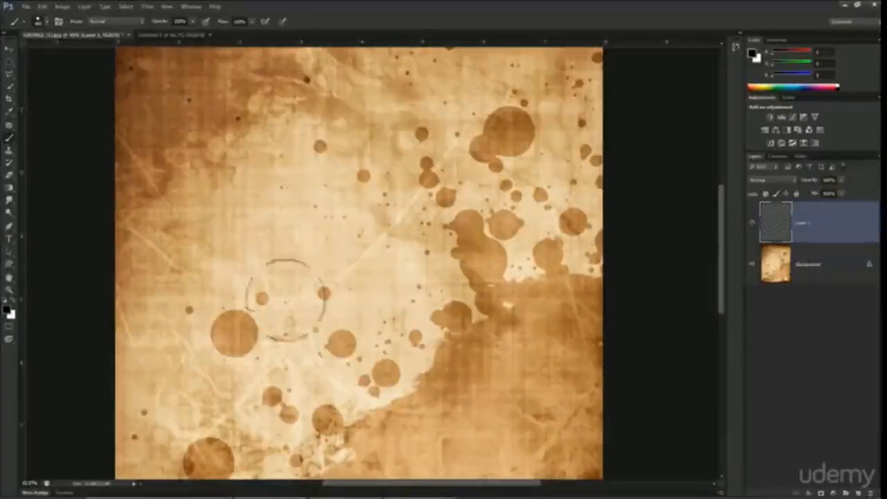
# Step: Paint a broad black shape with slightly soft edges across the upper page on Layer 1
pyautogui.scroll(-6, 340, 195)
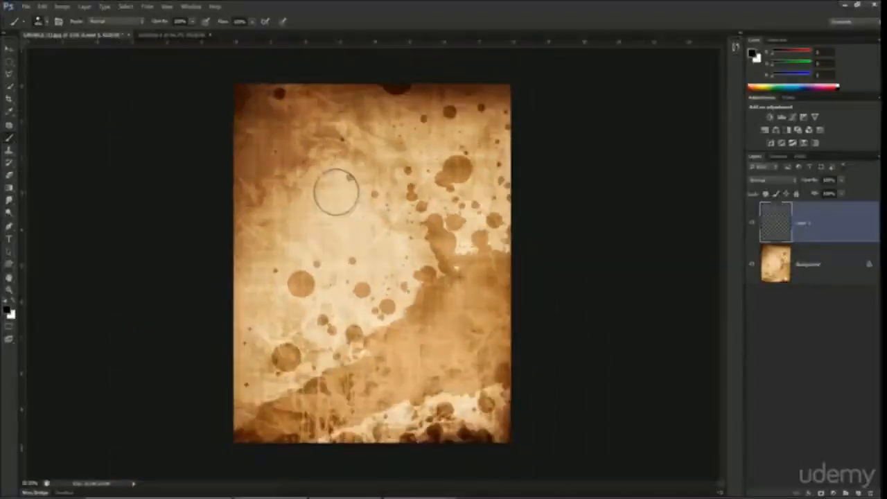
pyautogui.scroll(9, 335, 193)
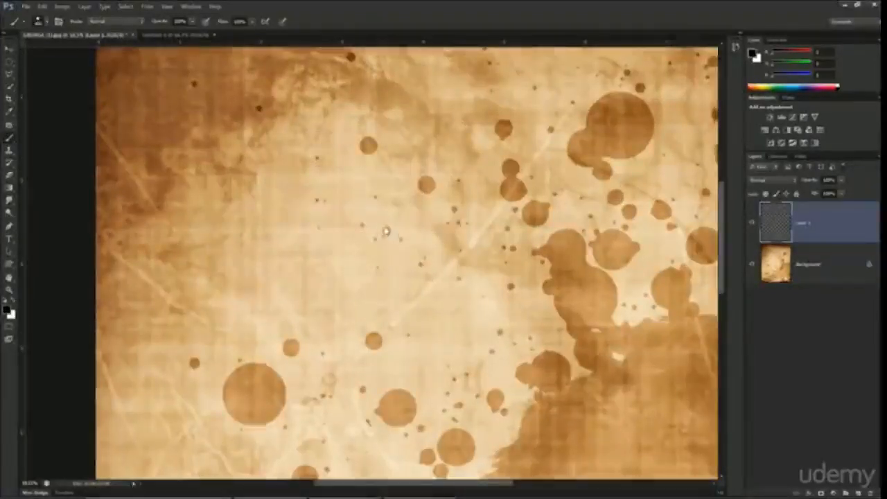
pyautogui.moveTo(386, 231)
pyautogui.mouseDown()
pyautogui.moveTo(335, 230)
pyautogui.moveTo(347, 229)
pyautogui.mouseUp()
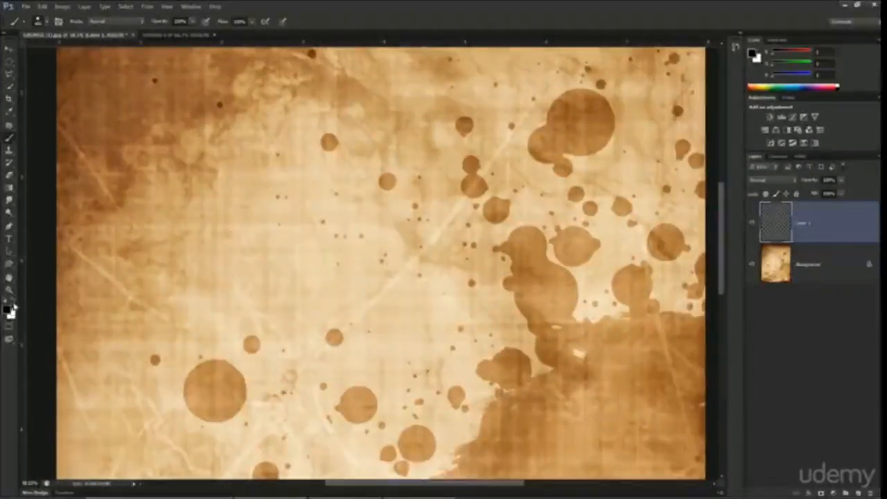
pyautogui.moveTo(303, 174)
pyautogui.mouseDown()
pyautogui.moveTo(478, 142)
pyautogui.moveTo(305, 332)
pyautogui.mouseUp()
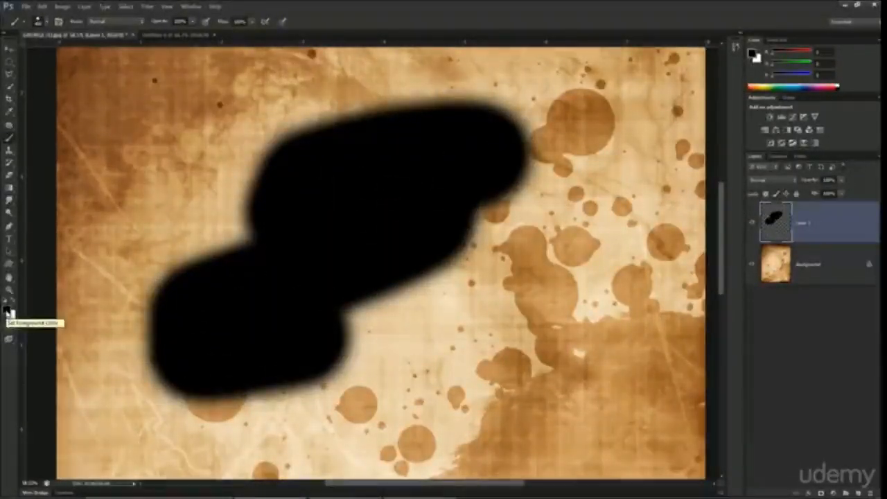
# Step: Set the foreground color to red (RGB 167, 13, 13), and paint a broad stroke overlapping the black shape
pyautogui.click(9, 313)
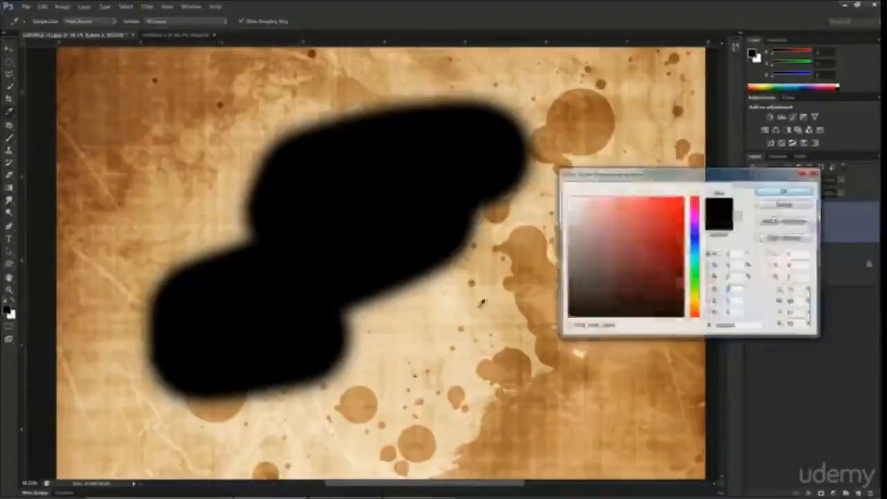
pyautogui.click(674, 237)
pyautogui.click(785, 190)
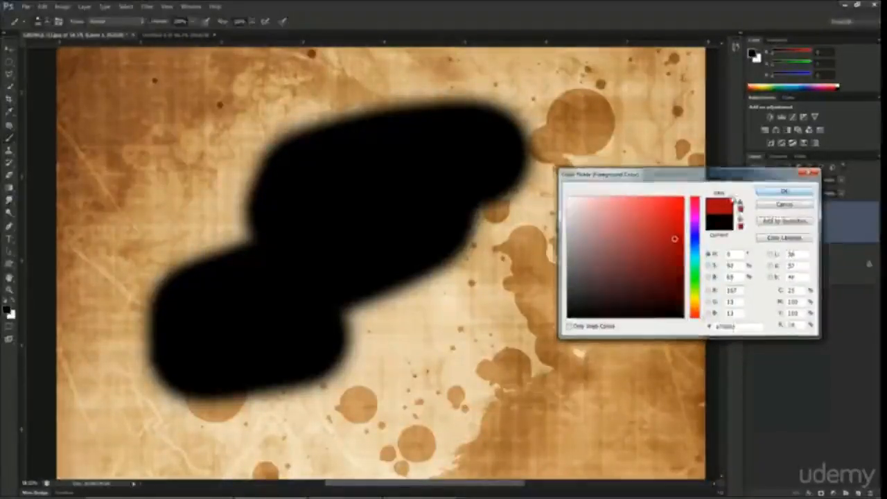
pyautogui.moveTo(490, 199)
pyautogui.mouseDown()
pyautogui.moveTo(454, 293)
pyautogui.moveTo(374, 346)
pyautogui.moveTo(340, 360)
pyautogui.mouseUp()
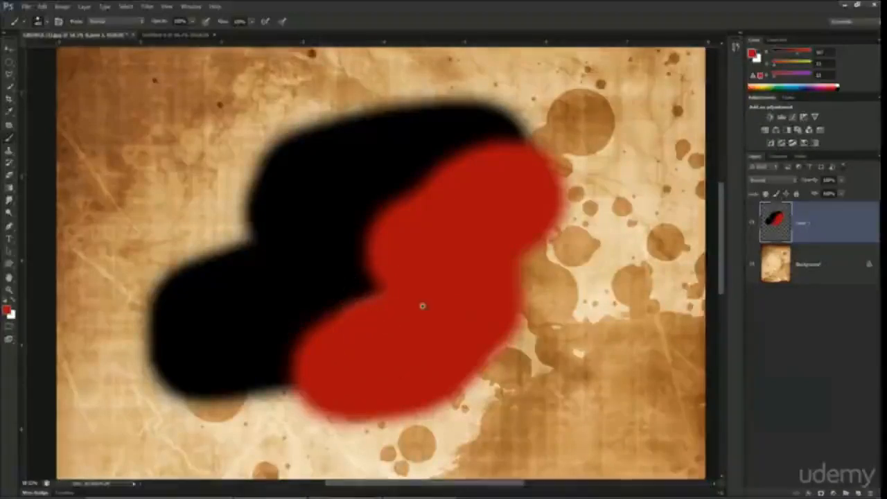
# Step: Swap the foreground and background colors repeatedly, ending with white as foreground and red as background
pyautogui.hotkey('ctrl', '-')
pyautogui.hotkey('ctrl', '-')
pyautogui.hotkey('ctrl', '-')
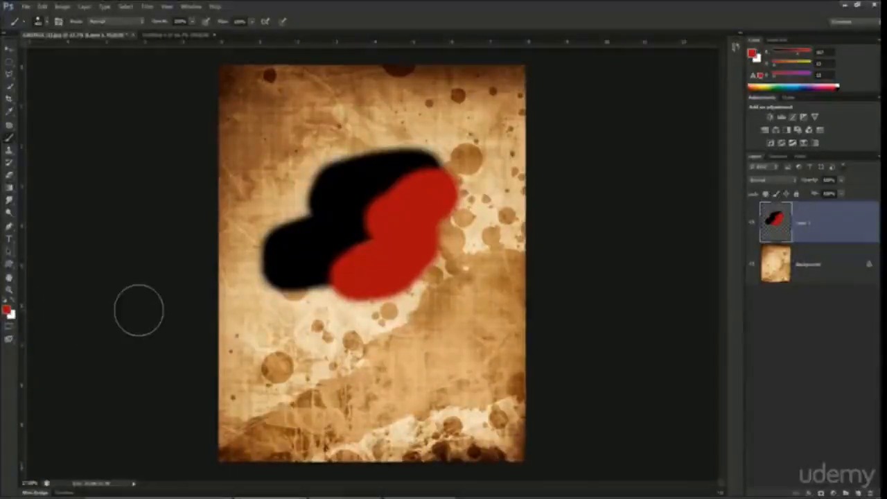
pyautogui.press('x')
pyautogui.press('x')
pyautogui.press('x')
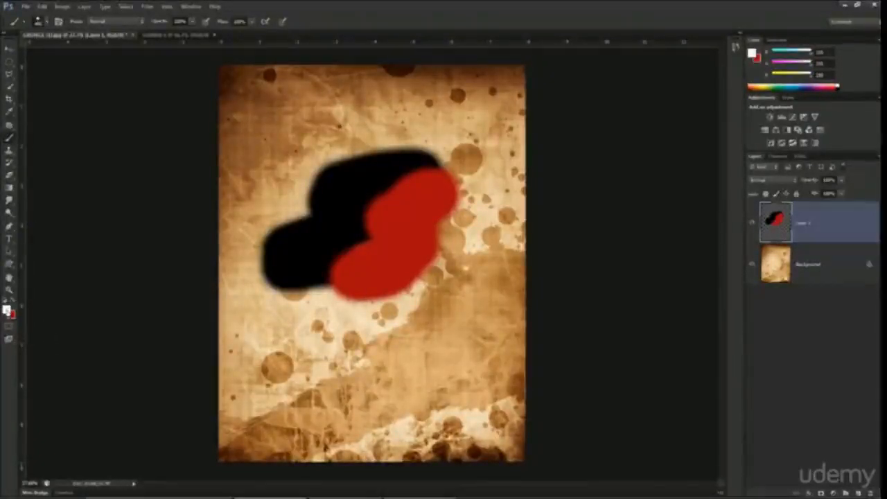
# Step: Set the foreground color to teal, and paint a broad stroke from the red shape down the lower page
pyautogui.click(7, 310)
pyautogui.click(695, 259)
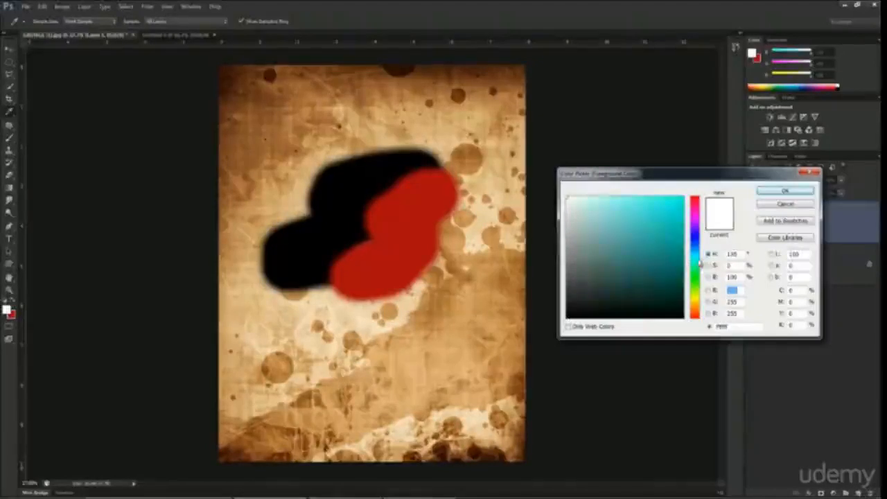
pyautogui.click(659, 253)
pyautogui.click(785, 191)
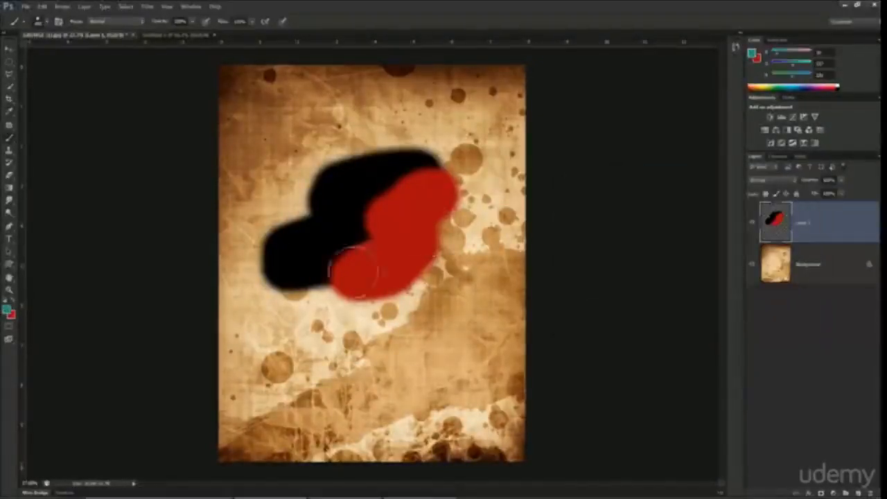
pyautogui.moveTo(355, 272)
pyautogui.mouseDown()
pyautogui.moveTo(333, 291)
pyautogui.moveTo(319, 364)
pyautogui.moveTo(331, 399)
pyautogui.moveTo(311, 380)
pyautogui.mouseUp()
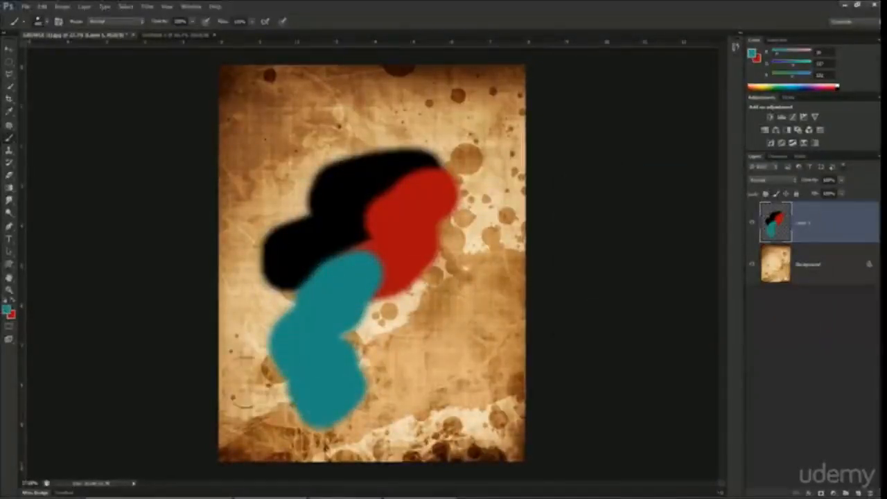
# Step: Swap the two colors to make red the foreground and teal the background, with the Zoom tool active
pyautogui.press('z')
pyautogui.press('x')
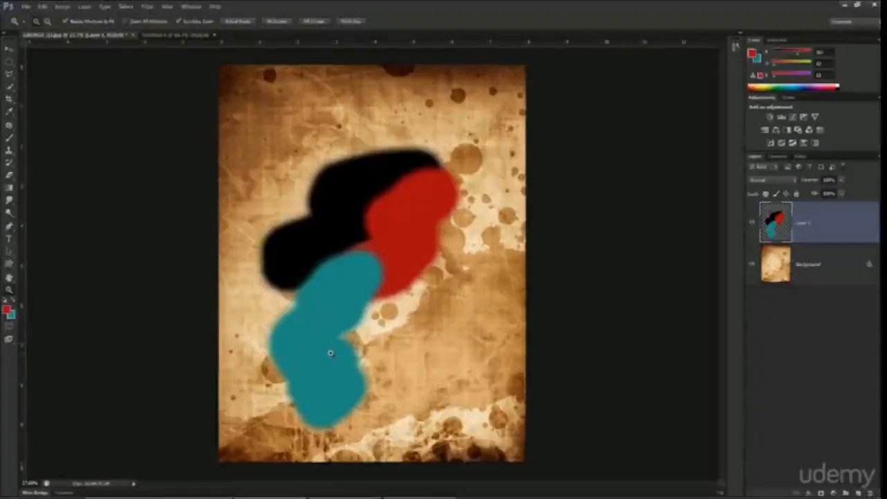
# Step: Paint a red Brush stroke across the lower teal shape, and swap colors to paint a teal stroke over its lower part
pyautogui.press('b')
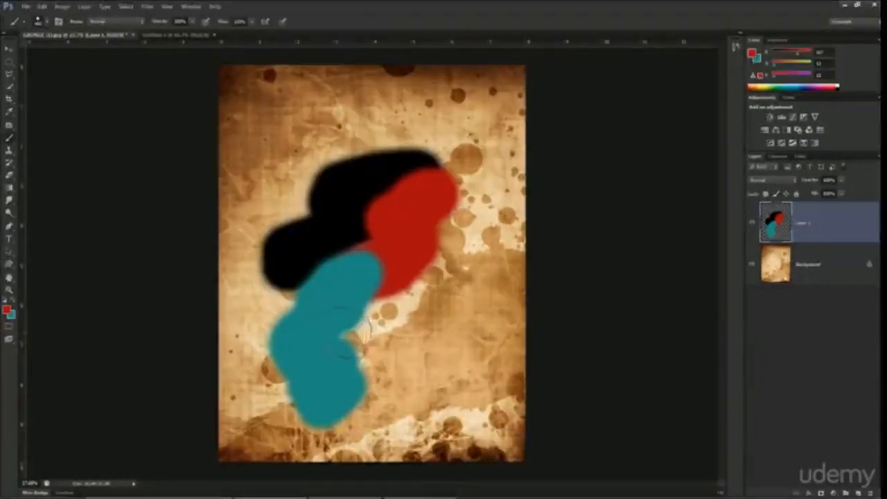
pyautogui.moveTo(360, 329)
pyautogui.mouseDown()
pyautogui.moveTo(418, 332)
pyautogui.moveTo(396, 366)
pyautogui.moveTo(423, 356)
pyautogui.moveTo(337, 390)
pyautogui.mouseUp()
pyautogui.press('x')
# Step: Accept the existing teal in the foreground Color Picker, and set the background color to a slightly bluer, darker teal
pyautogui.click(8, 311)
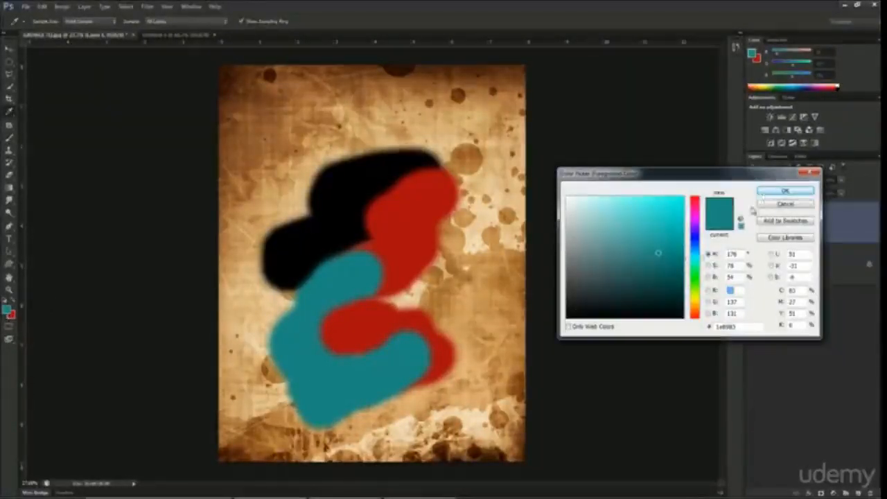
pyautogui.click(786, 191)
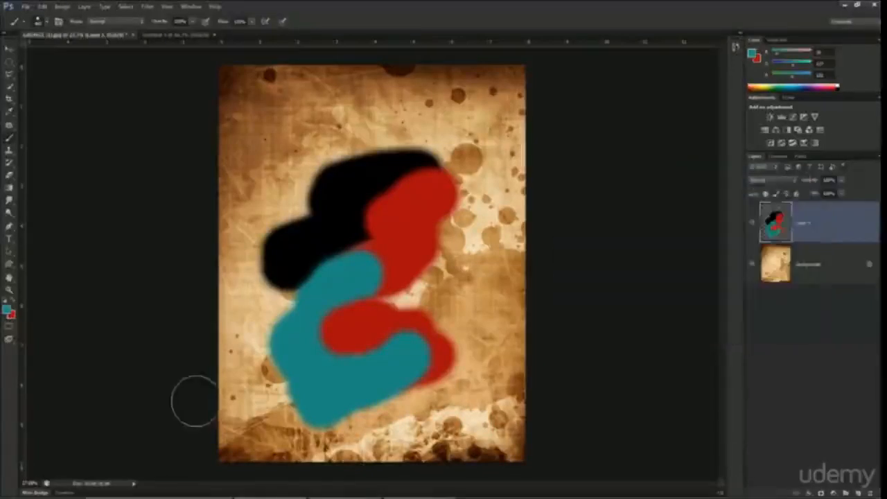
pyautogui.click(12, 319)
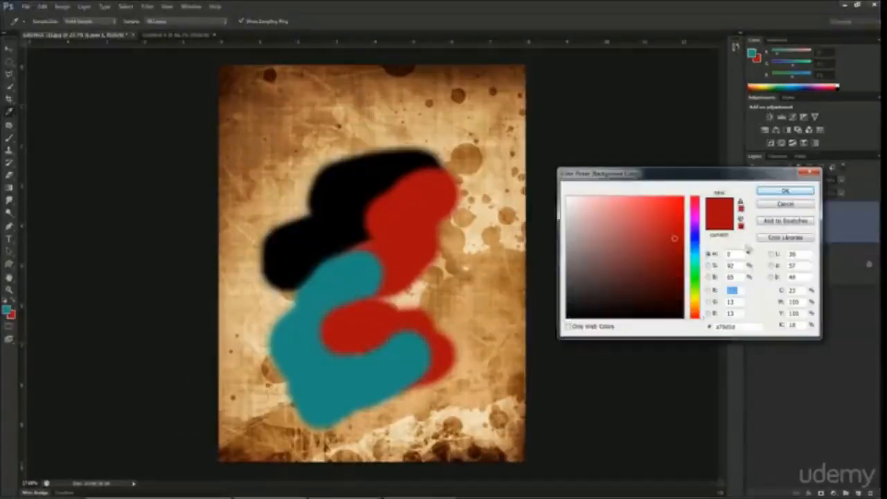
pyautogui.click(698, 265)
pyautogui.moveTo(700, 265); pyautogui.dragTo(700, 256)
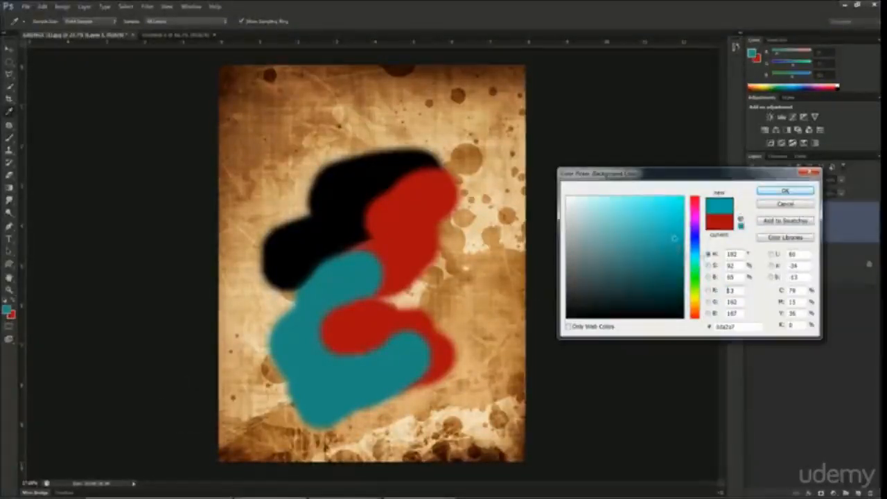
pyautogui.click(669, 260)
pyautogui.click(786, 191)
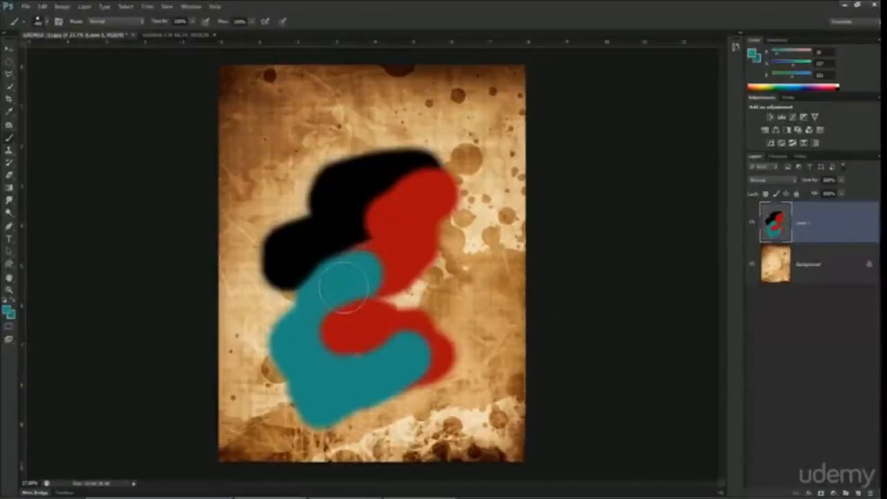
# Step: Paint the bluer teal over the lower red stroke, and swap colors to fill the page's lower-left area with the original teal
pyautogui.press('x')
pyautogui.moveTo(341, 323)
pyautogui.mouseDown()
pyautogui.moveTo(377, 348)
pyautogui.moveTo(368, 362)
pyautogui.moveTo(404, 349)
pyautogui.mouseUp()
pyautogui.press('x')
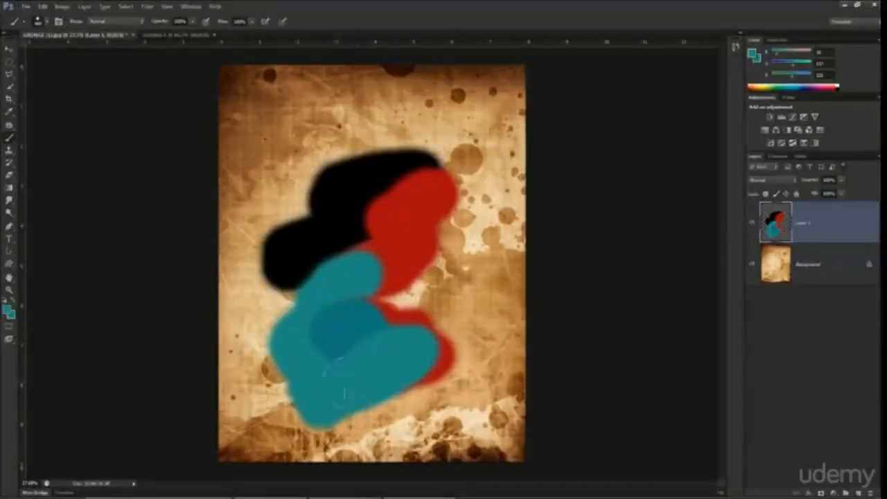
pyautogui.moveTo(307, 377)
pyautogui.mouseDown()
pyautogui.moveTo(239, 426)
pyautogui.moveTo(232, 451)
pyautogui.moveTo(247, 461)
pyautogui.moveTo(367, 426)
pyautogui.moveTo(327, 431)
pyautogui.mouseUp()
pyautogui.scroll(-4, 386, 314)
pyautogui.scroll(4, 386, 315)
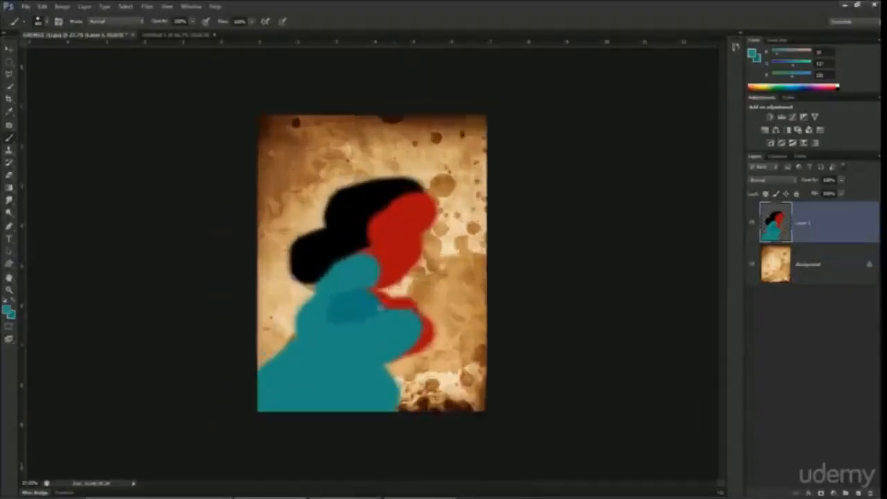